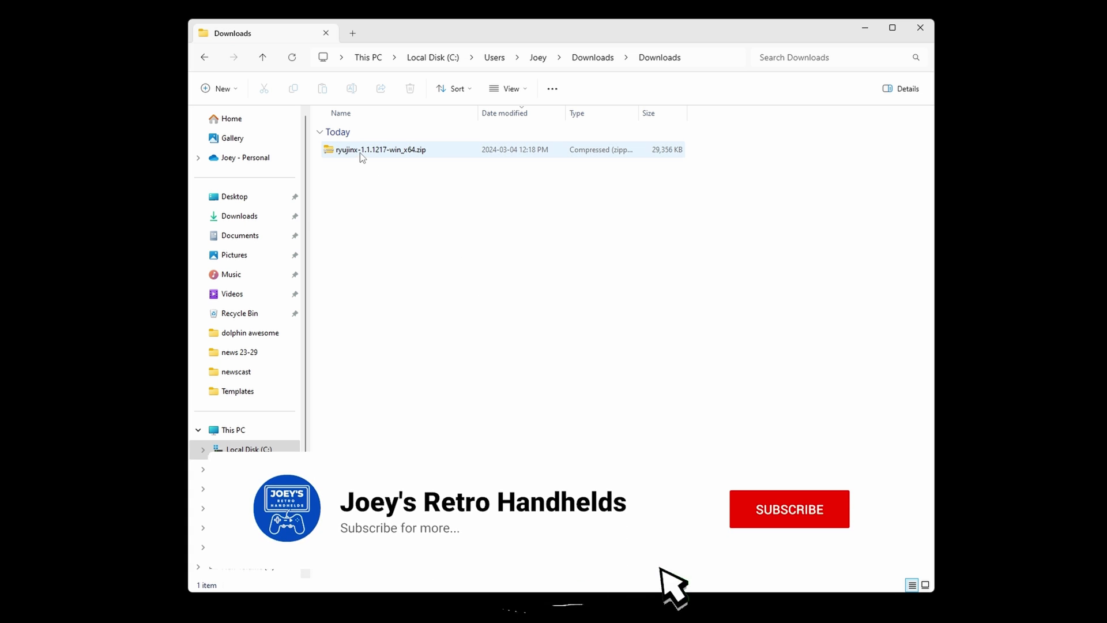
Extract all files from the Ryujinx zip, then run Ryujinx.exe from the extracted publish folder.
right_click(359, 152)
left_click(403, 232)
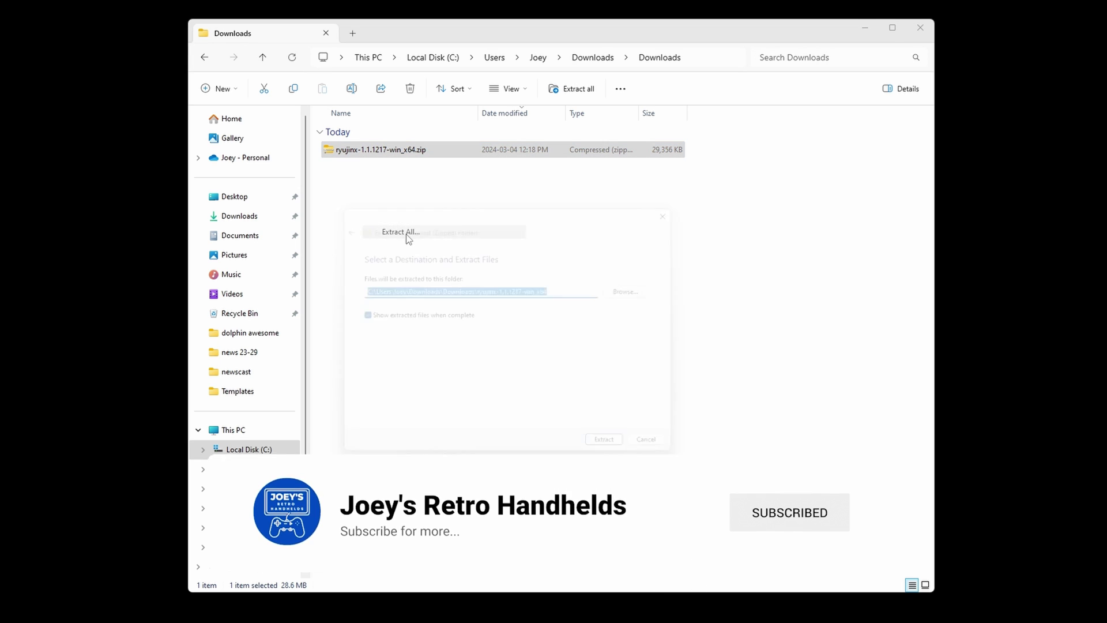
left_click(623, 456)
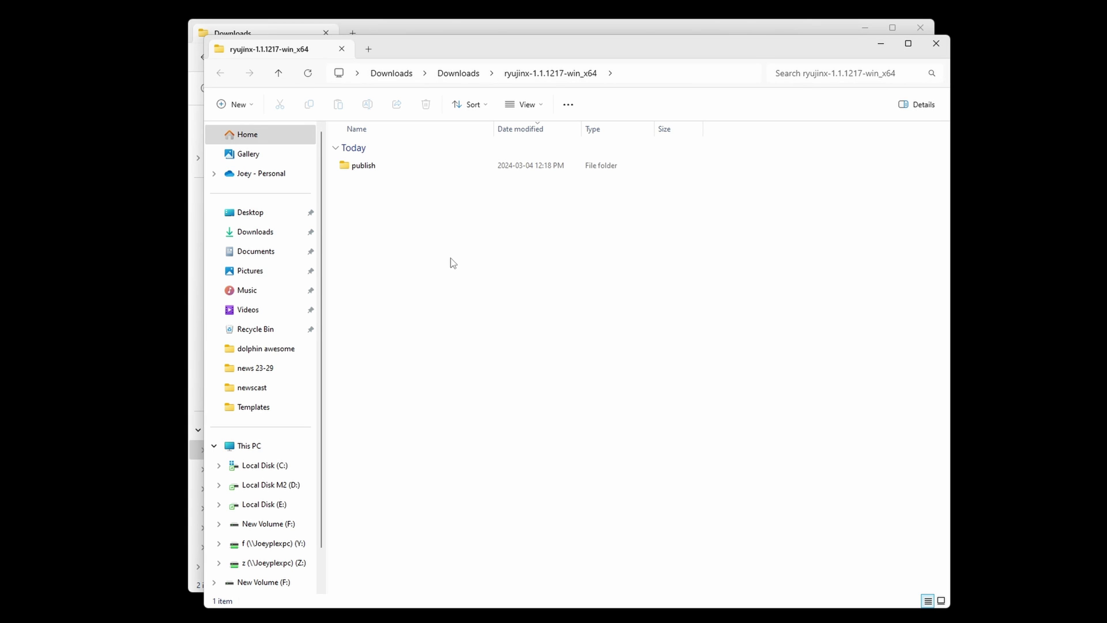
double_click(368, 168)
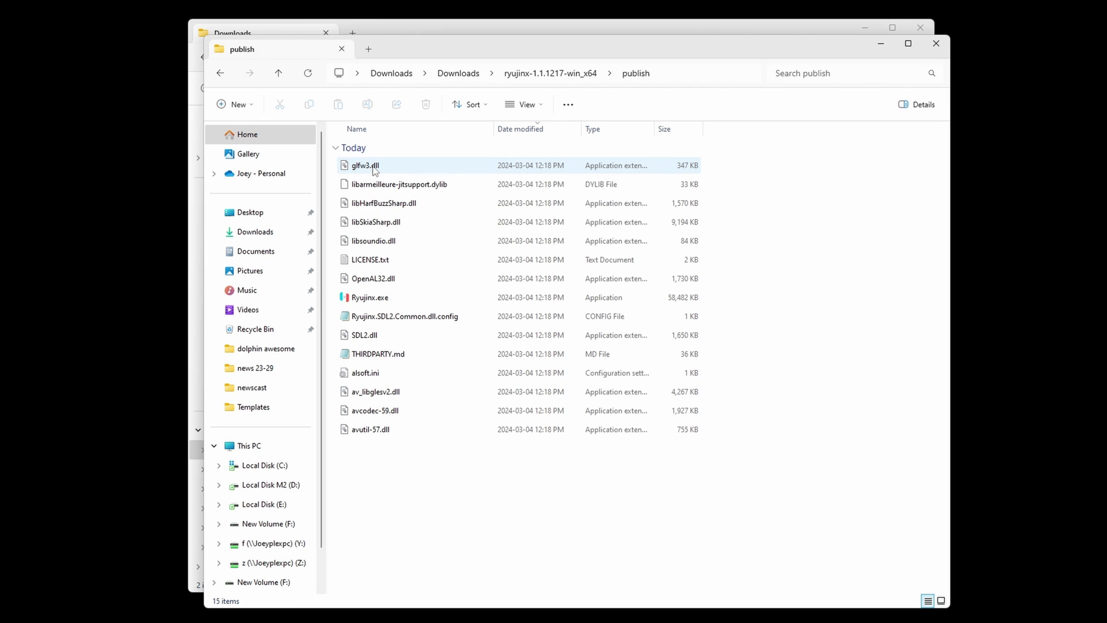
double_click(380, 298)
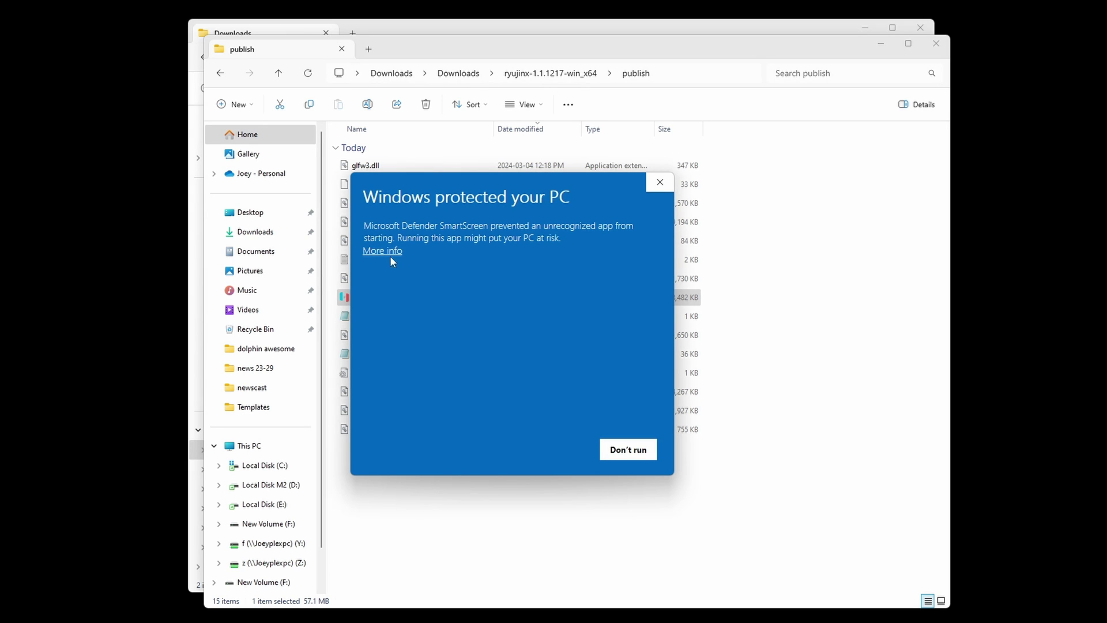
Run Ryujinx anyway past the SmartScreen warning, move its window aside, and close leftover Explorer windows.
left_click(385, 252)
left_click(568, 456)
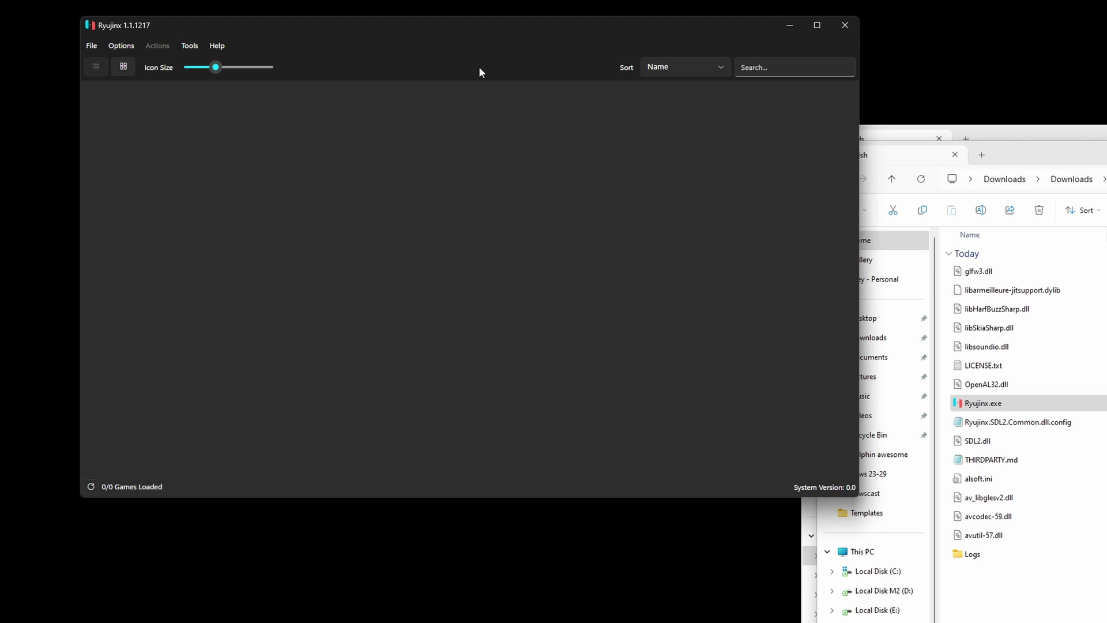
left_click_drag(479, 25, 1106, 184)
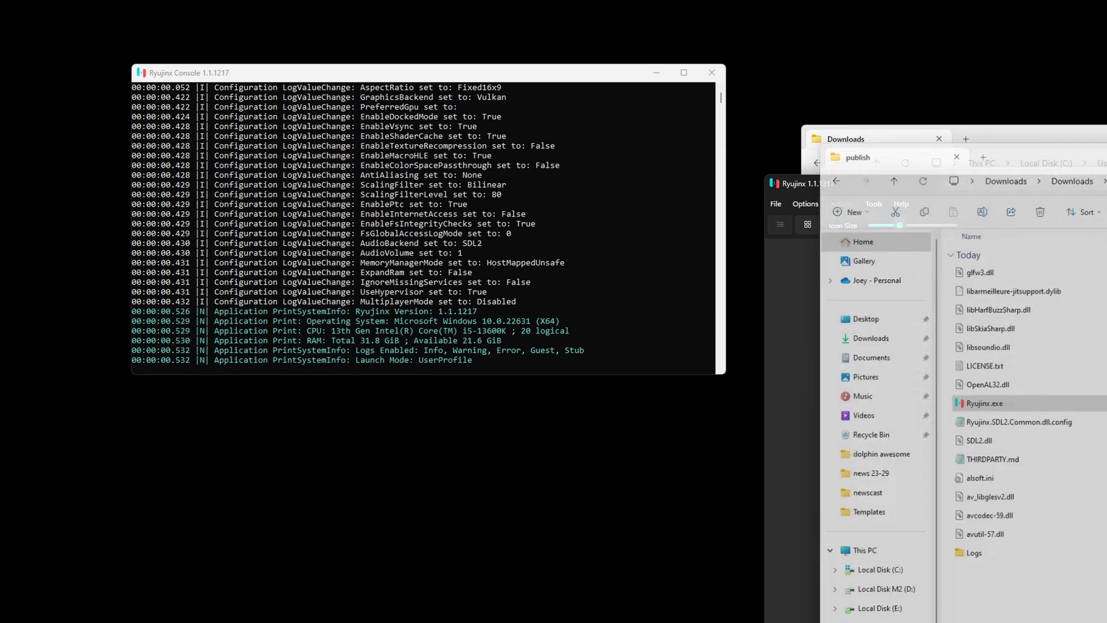
key("alt+F4")
key("alt+F4")
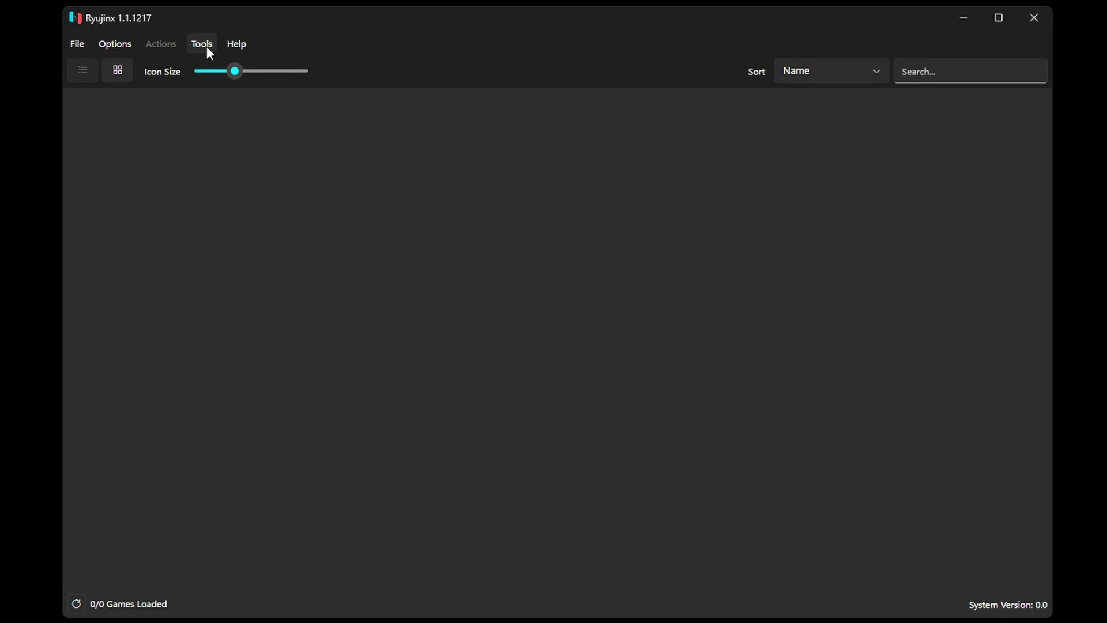
Paste prod.keys into the system subfolder of Ryujinx's data folder and close Explorer.
left_click(70, 46)
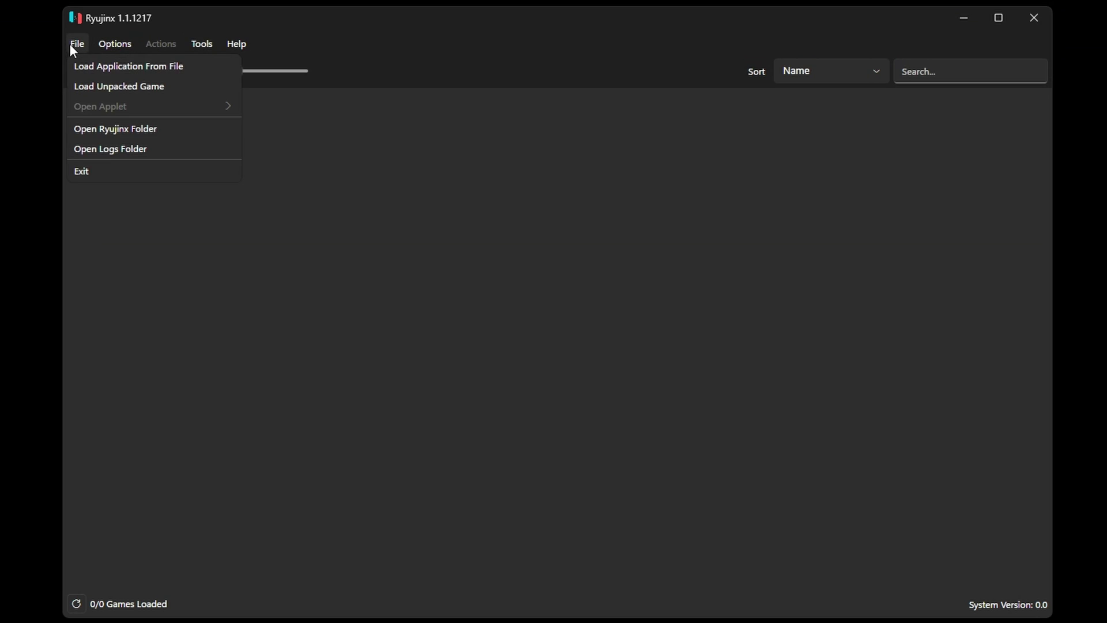
left_click(132, 129)
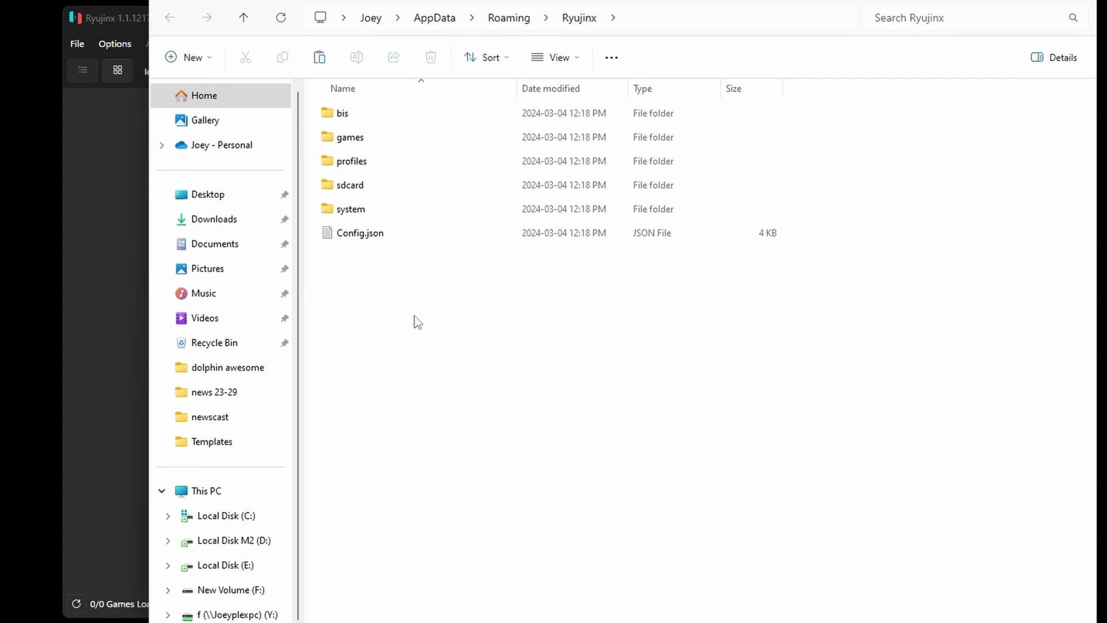
double_click(354, 213)
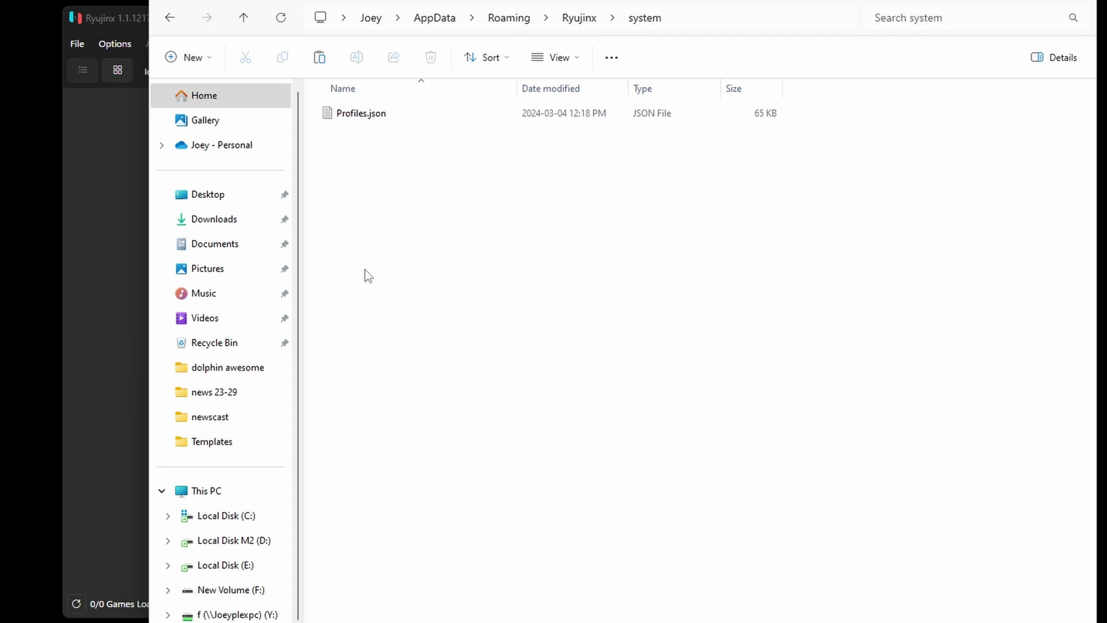
key("ctrl+v")
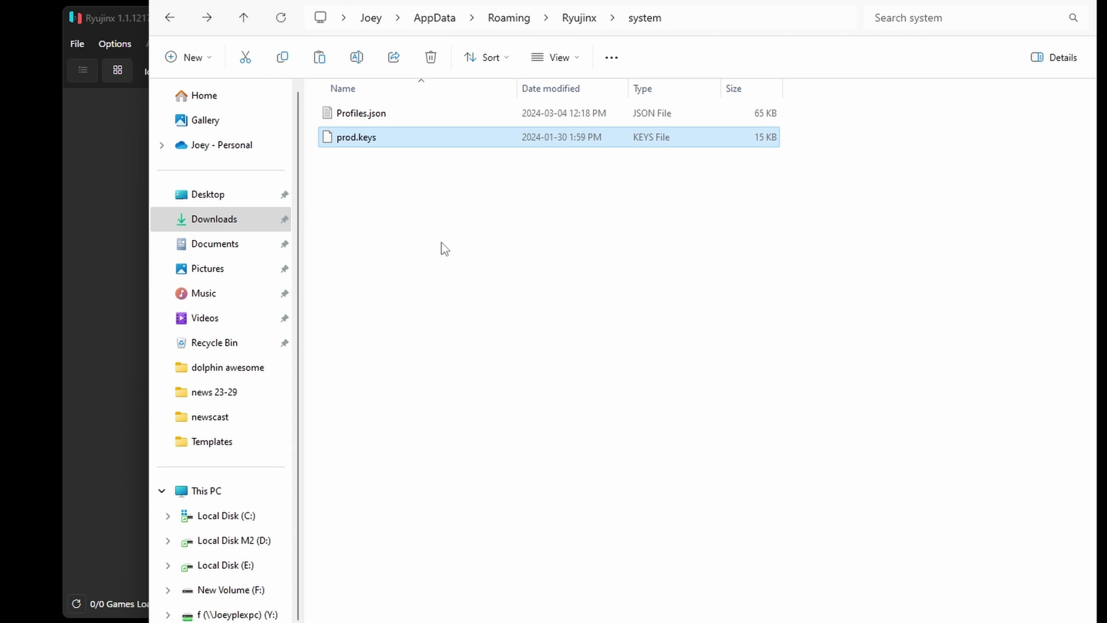
left_click(444, 248)
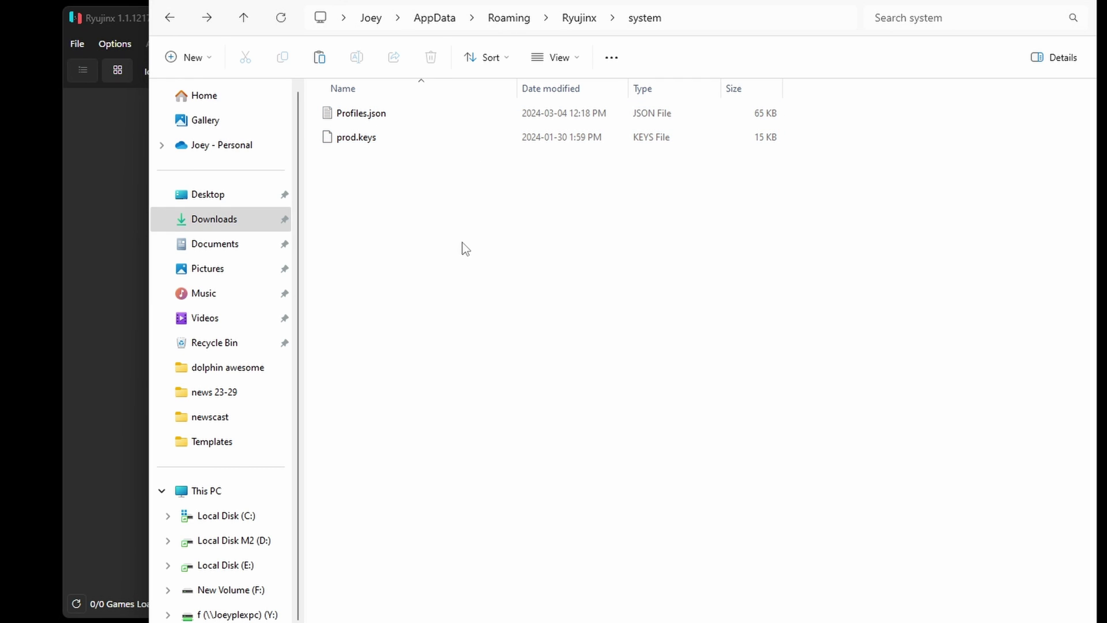
key("alt+F4")
Install firmware 17.0.1 from Firmware 17.0.1.zip in Downloads and dismiss the success message.
left_click(203, 43)
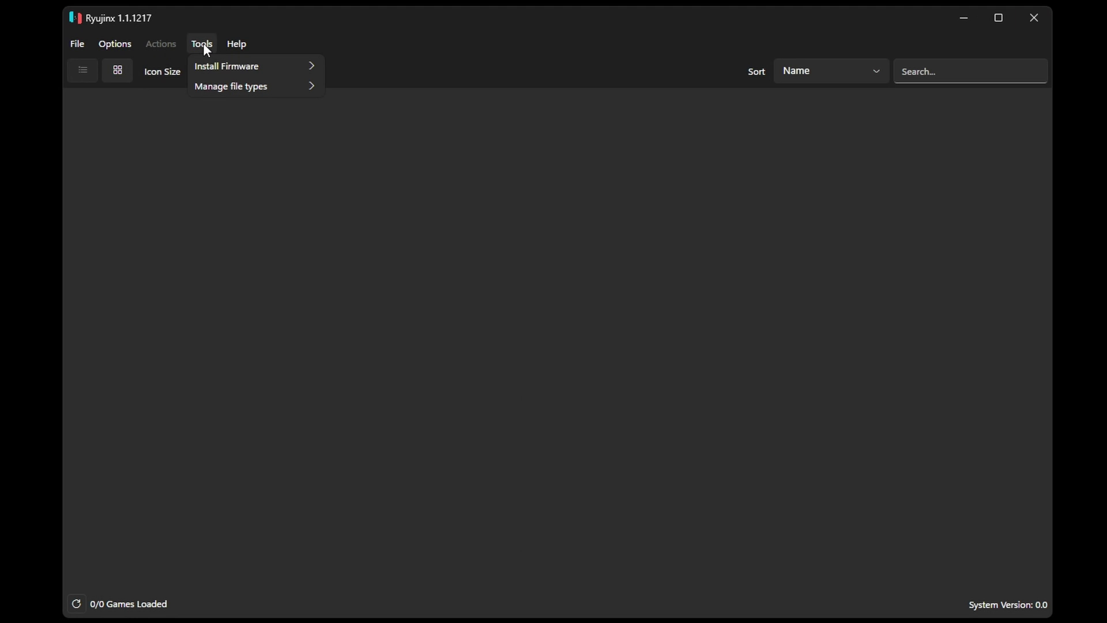
mouse_move(218, 70)
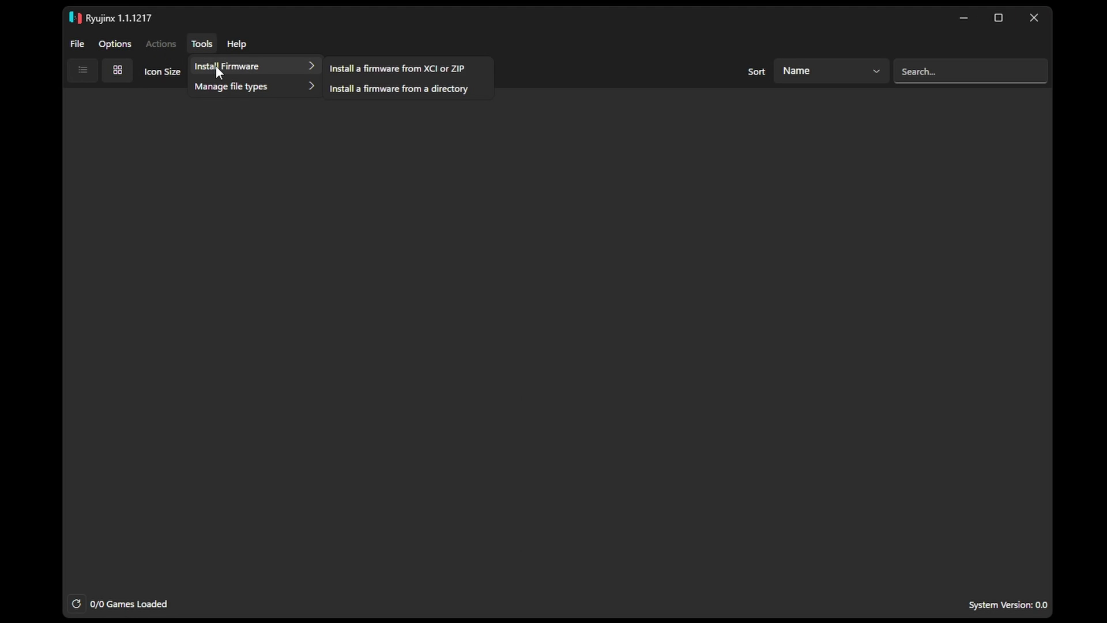
left_click(416, 69)
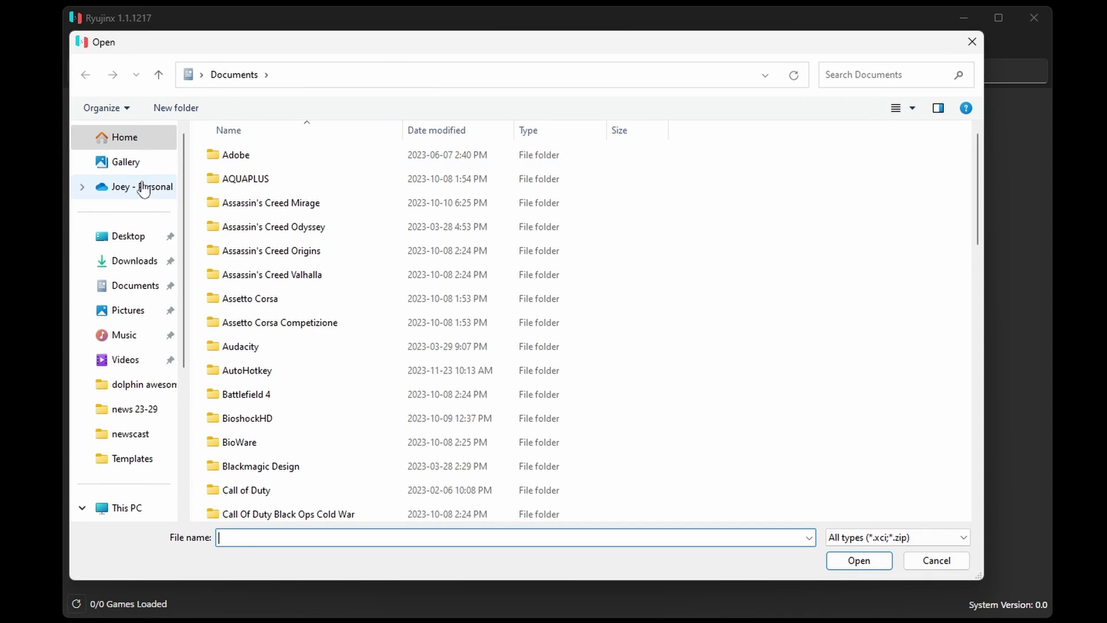
left_click(132, 263)
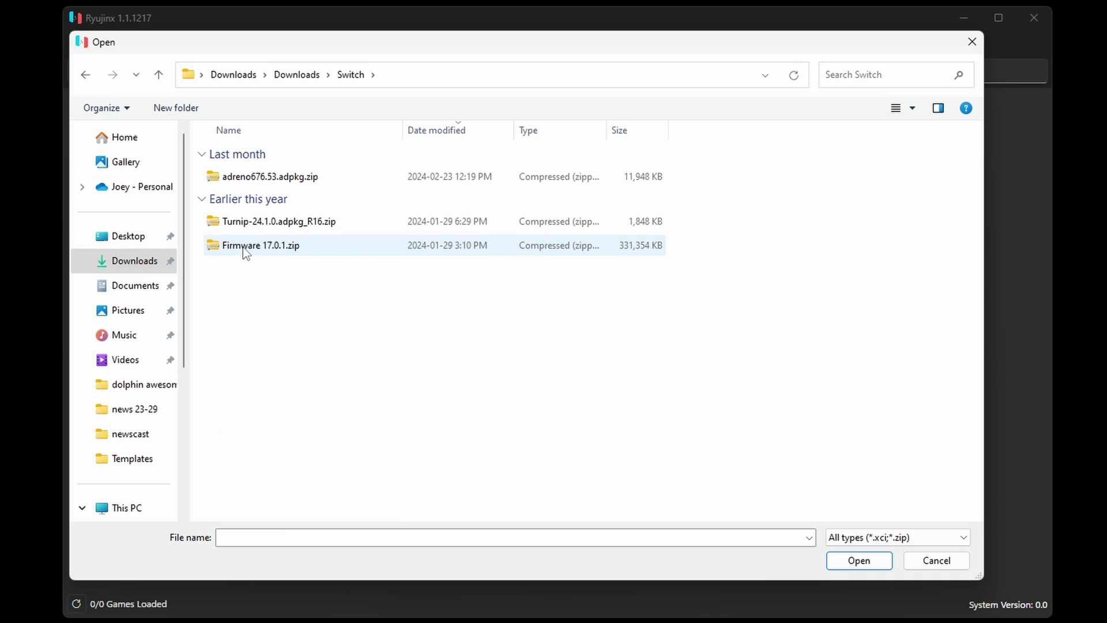
double_click(240, 247)
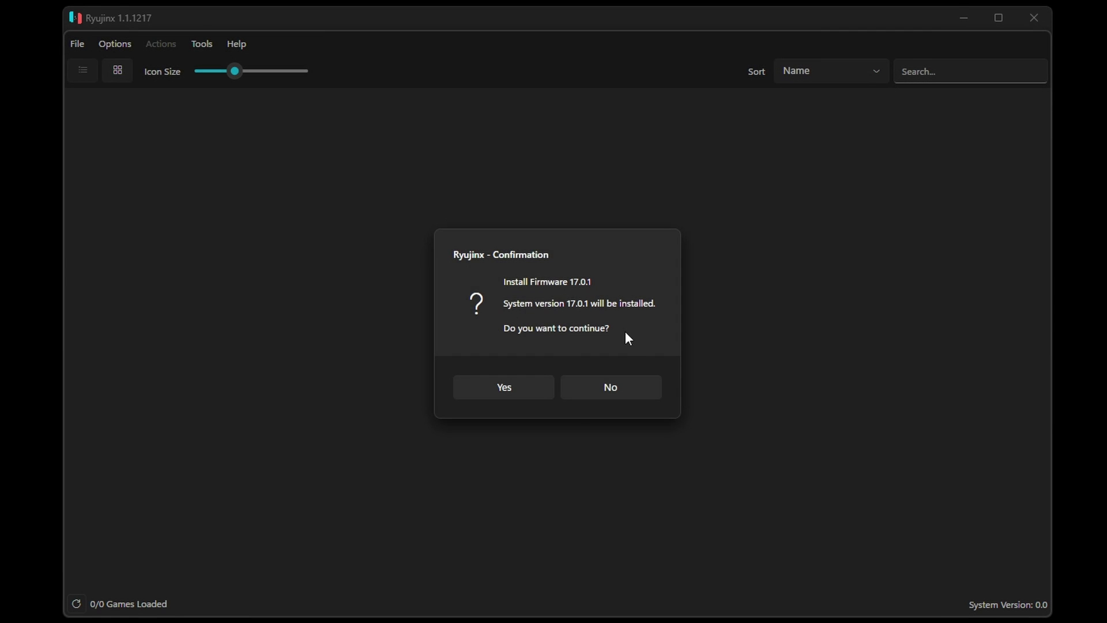
left_click(513, 391)
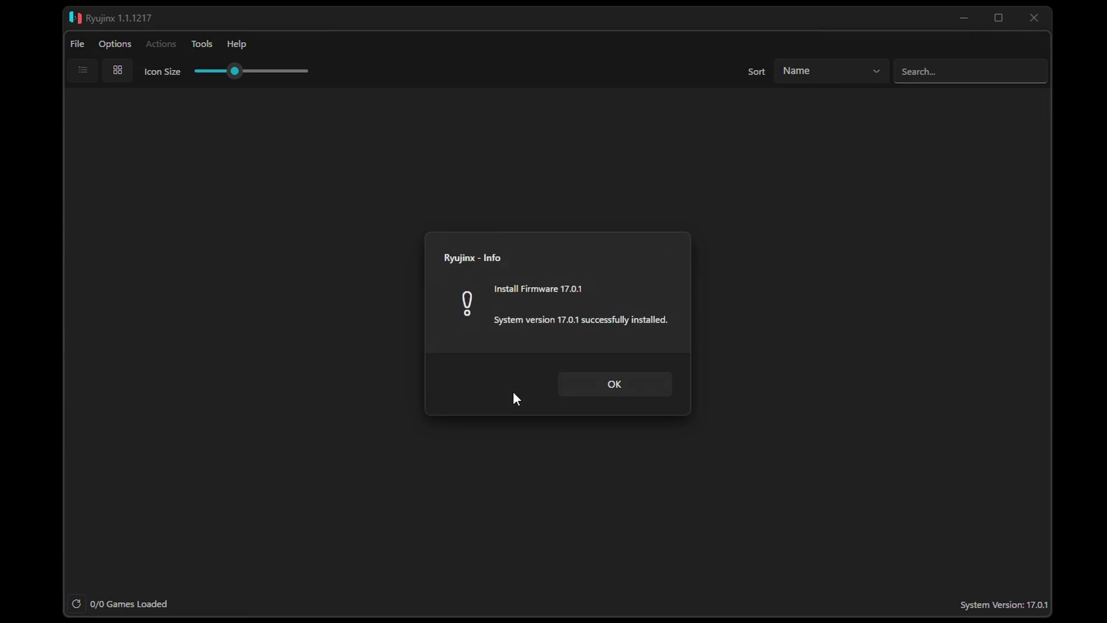
left_click(629, 386)
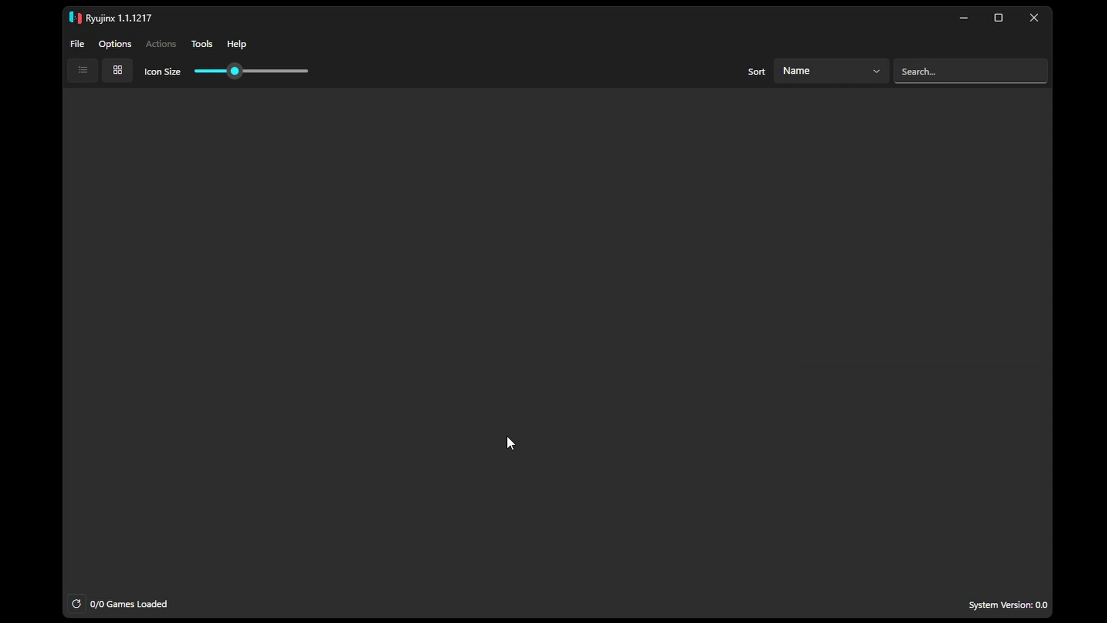
Open the emulator Settings and start adding a game directory from the Z: drive.
left_click(196, 44)
mouse_move(126, 43)
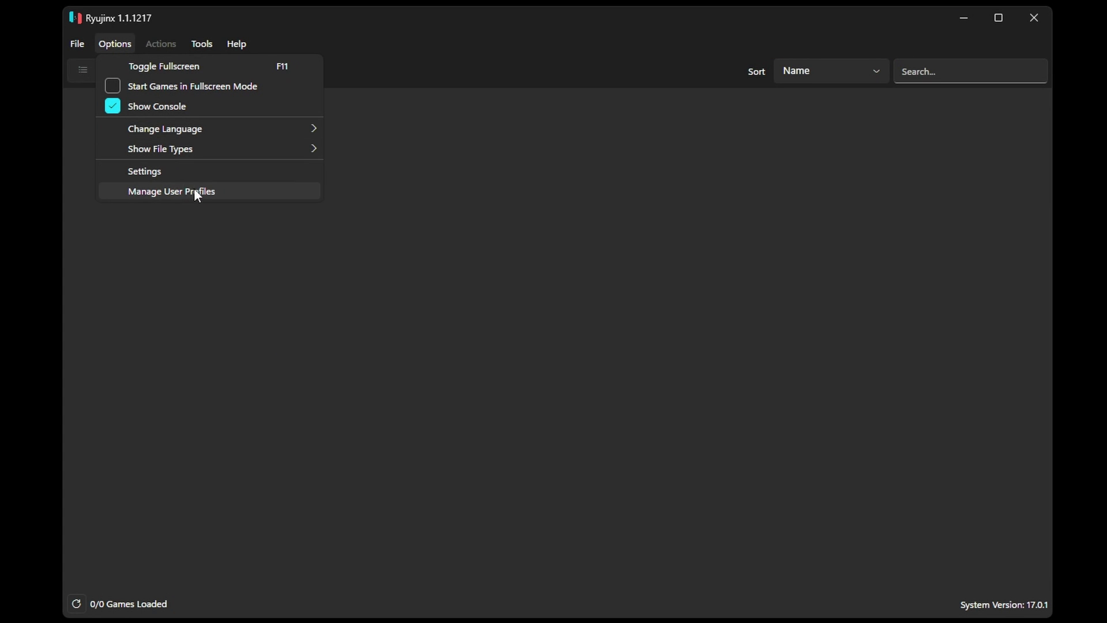
left_click(138, 171)
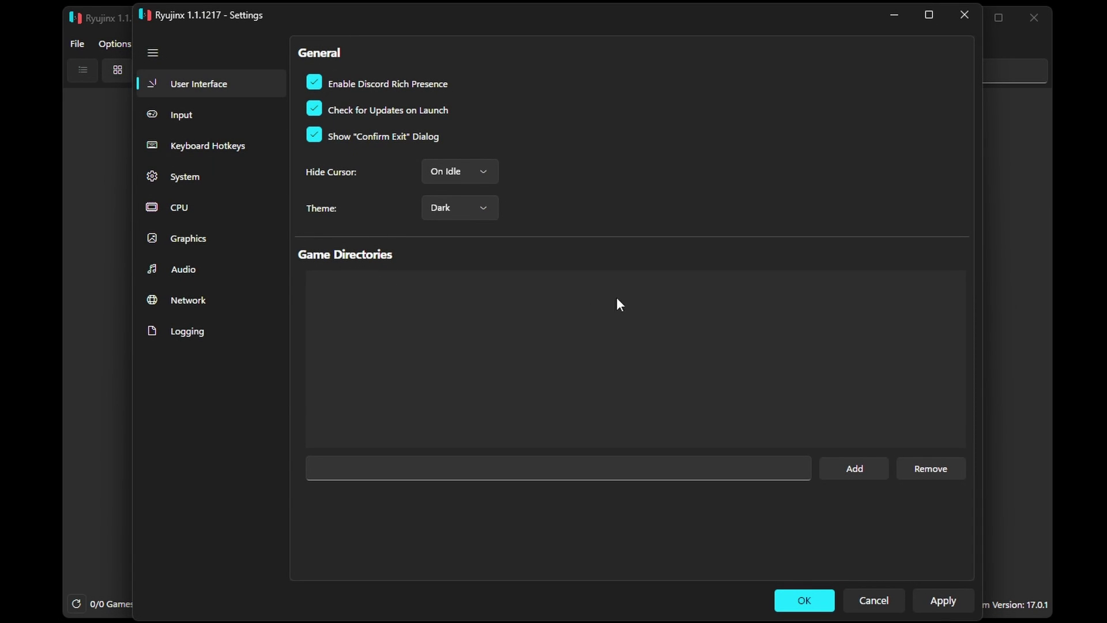
left_click(854, 470)
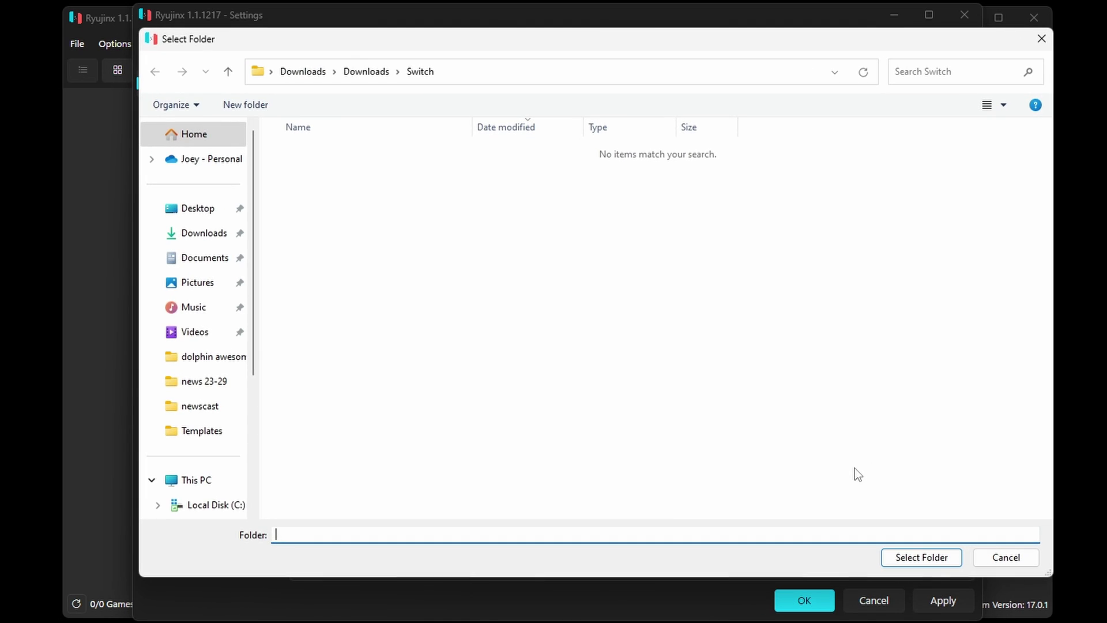
scroll(235, 378, "down", 3)
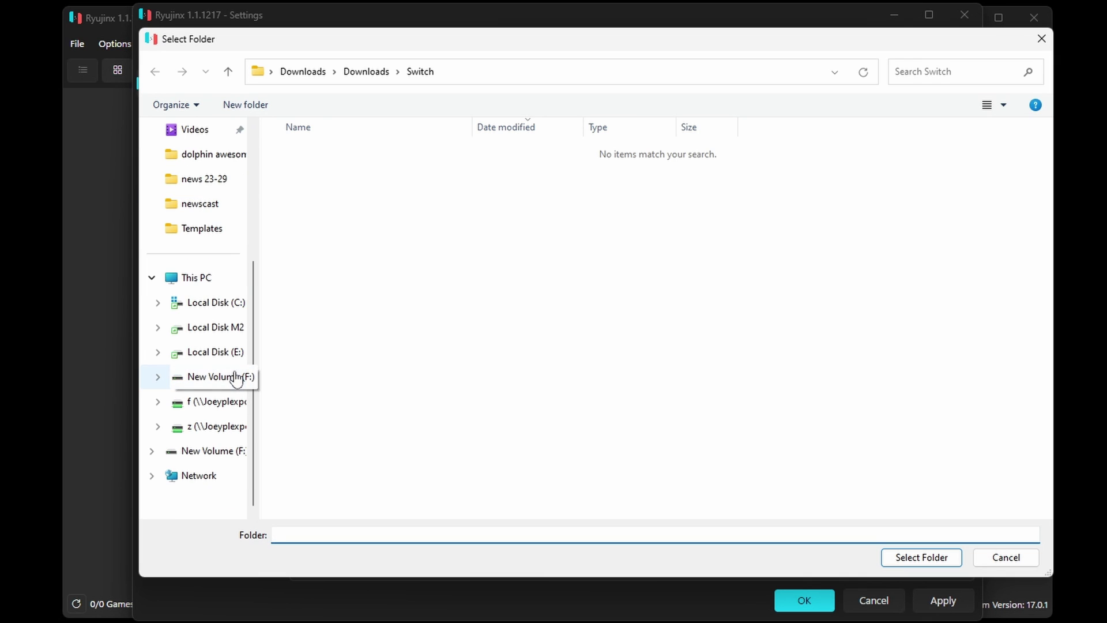
left_click(218, 432)
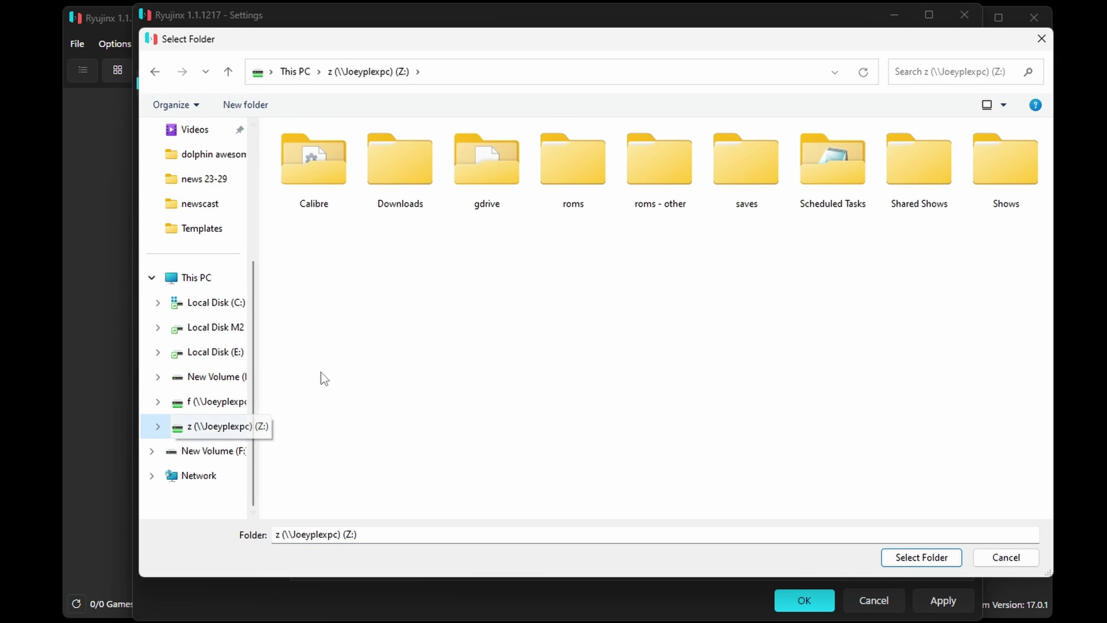
Choose Z:\roms - other\switch as the game directory, apply it, and close Settings.
left_click(567, 166)
double_click(565, 165)
scroll(329, 354, "down", 2)
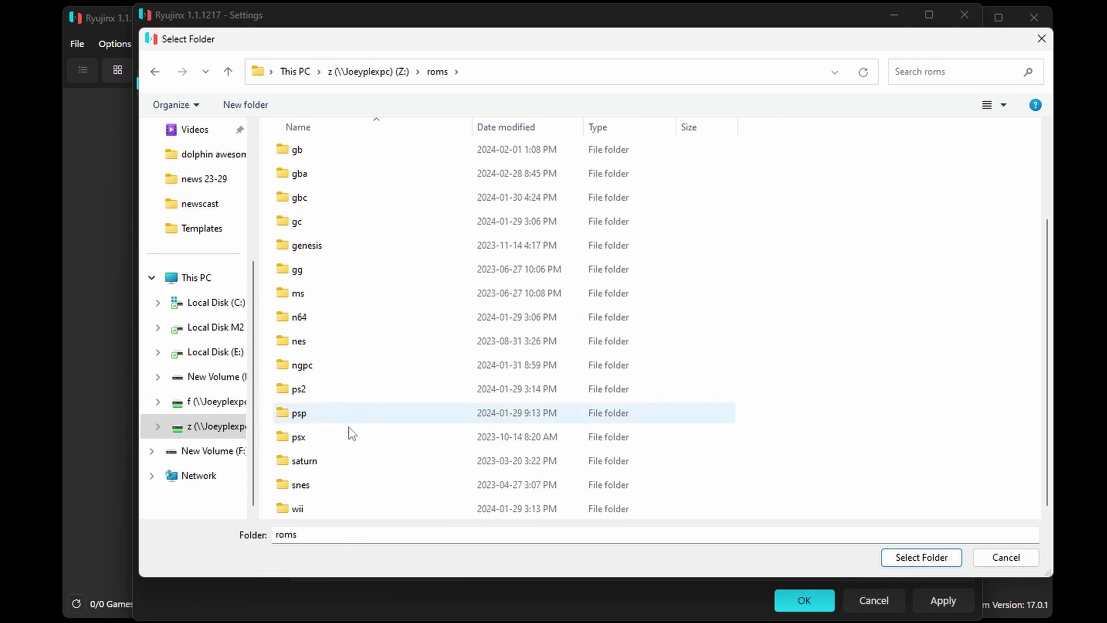
key("BackSpace")
double_click(673, 175)
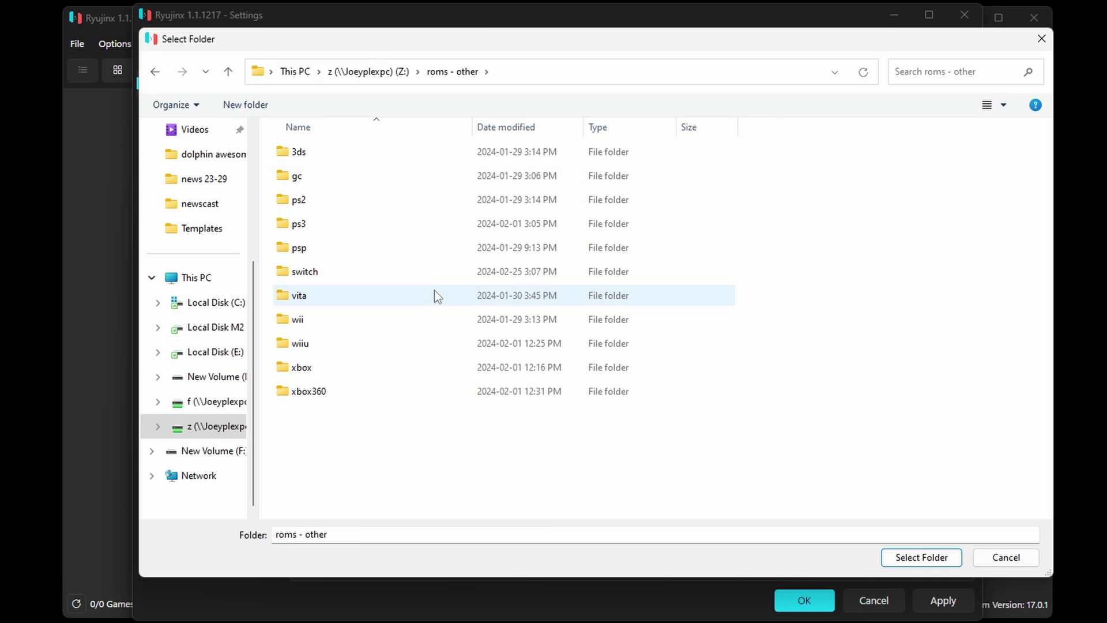
double_click(305, 272)
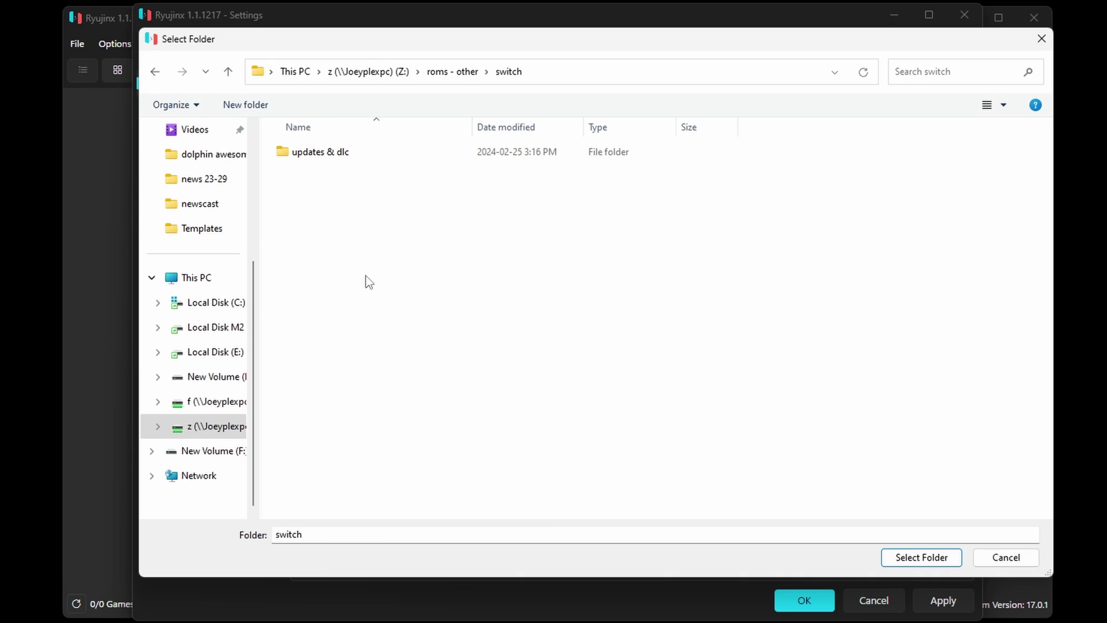
left_click(922, 557)
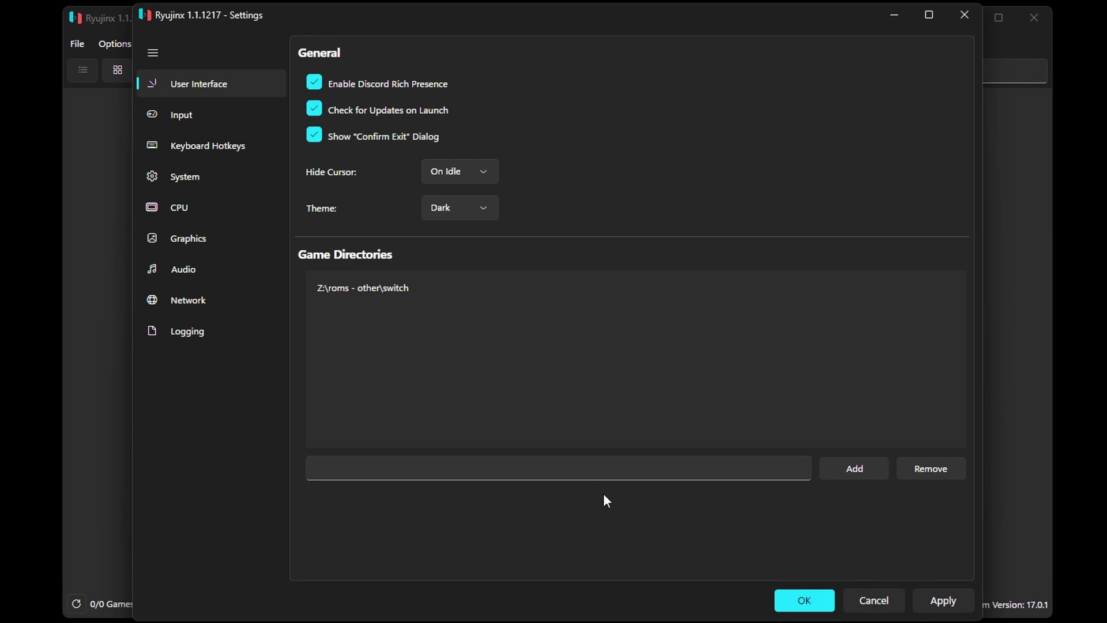
left_click(943, 601)
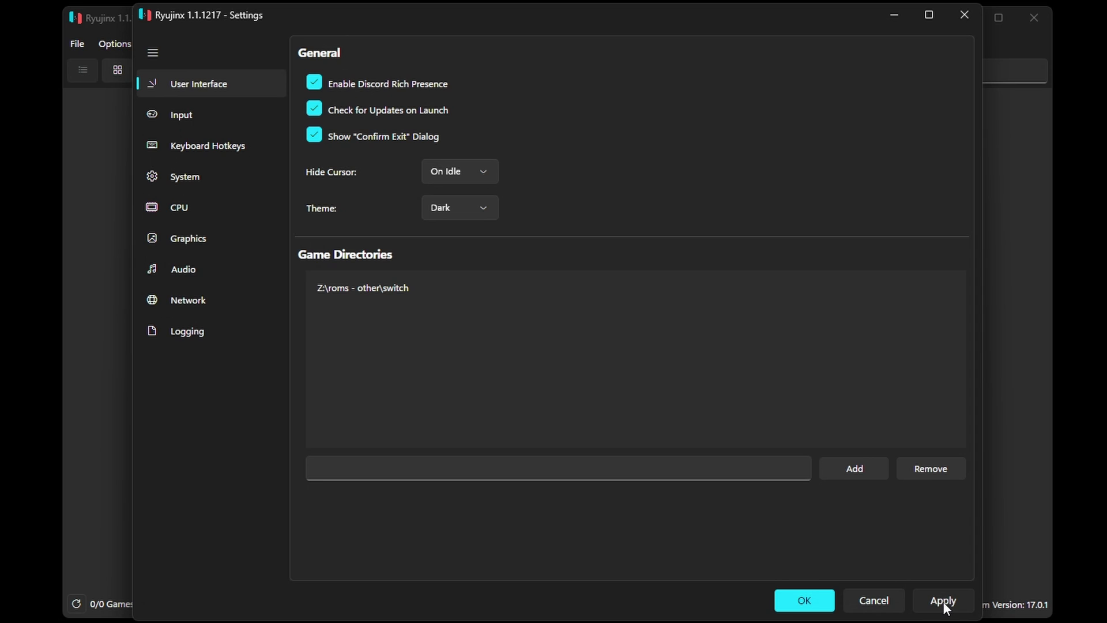
left_click(802, 601)
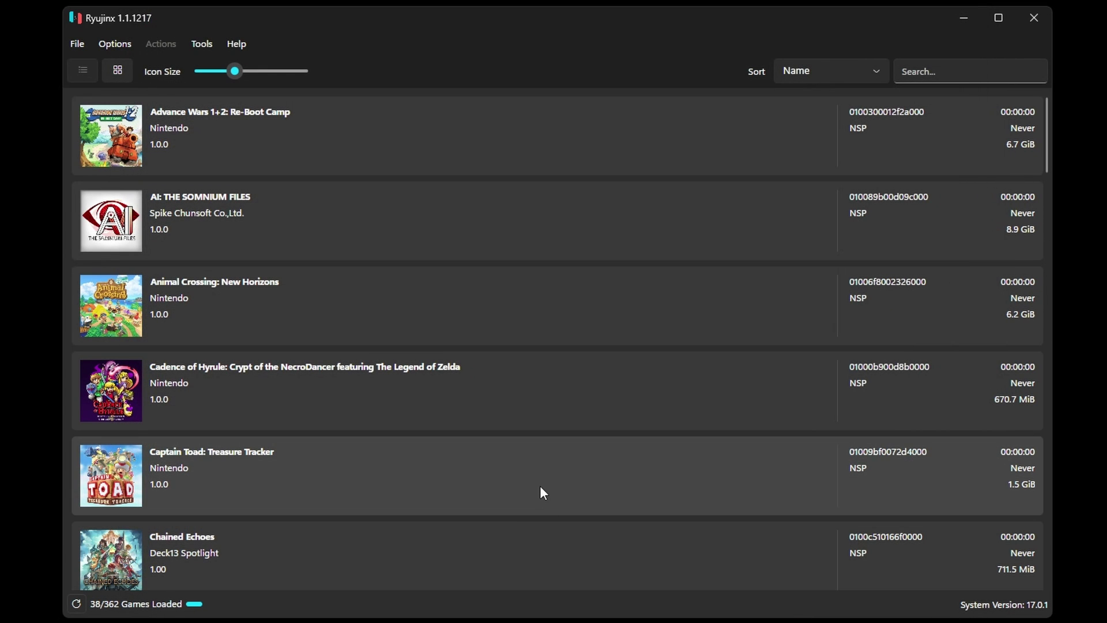
Add Update.nsp to Animal Crossing: New Horizons, select Version 2.0.6, and save.
scroll(552, 382, "down", 4)
scroll(551, 378, "down", 3)
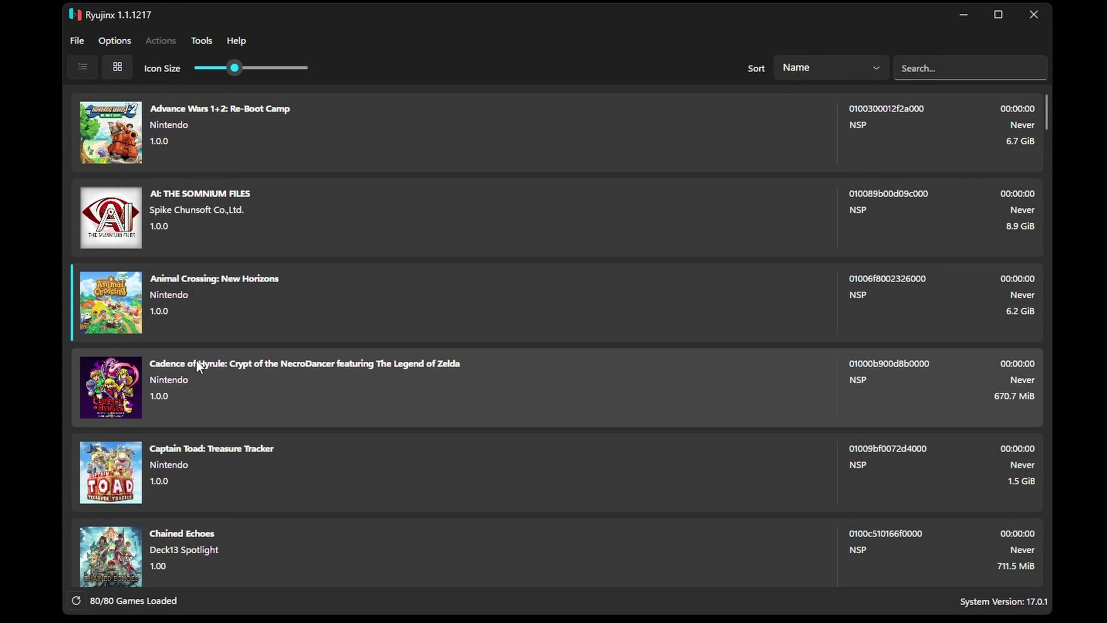
right_click(232, 292)
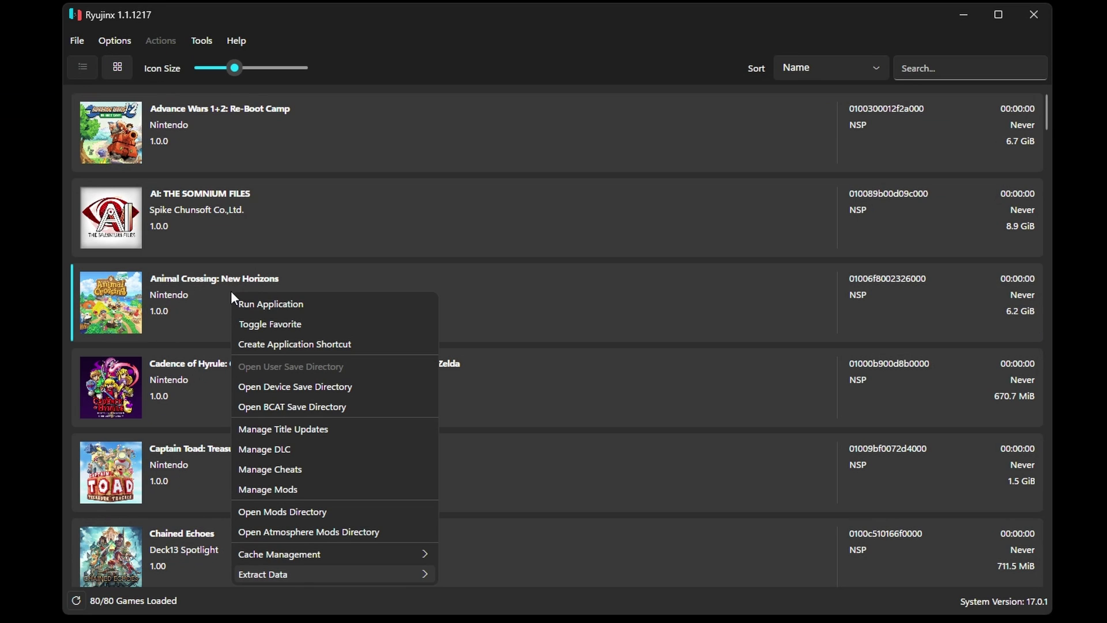
left_click(299, 430)
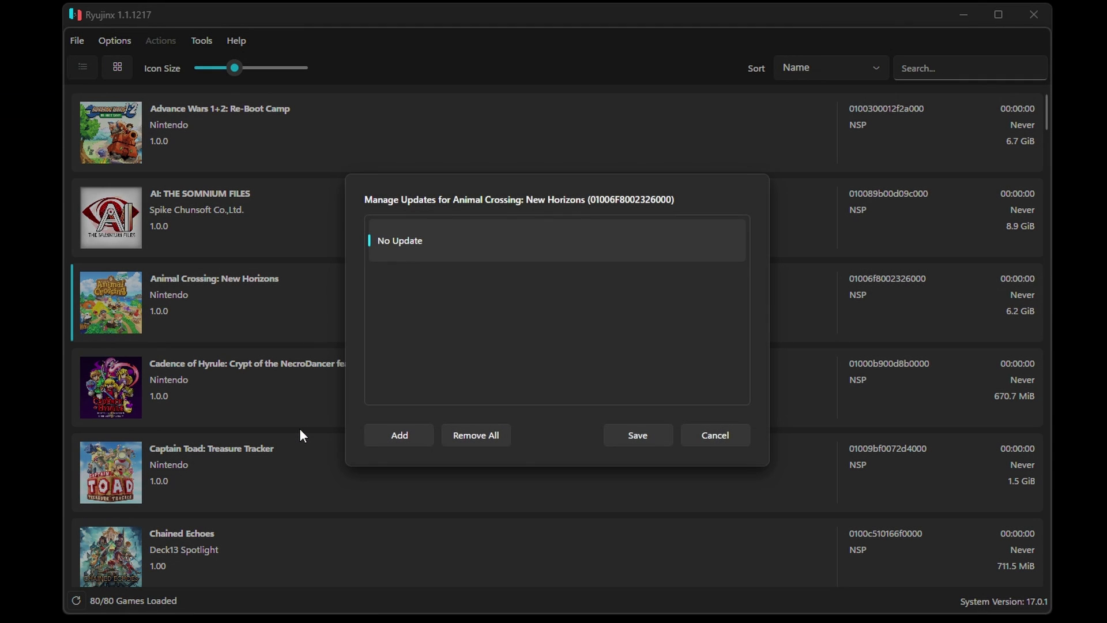
left_click(402, 437)
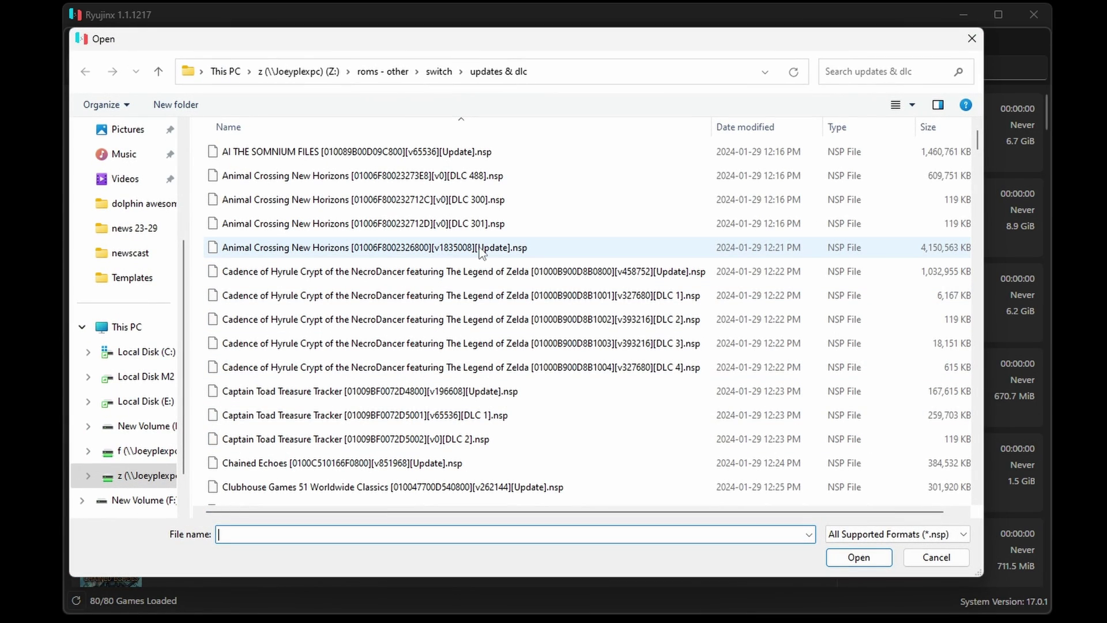
left_click(379, 253)
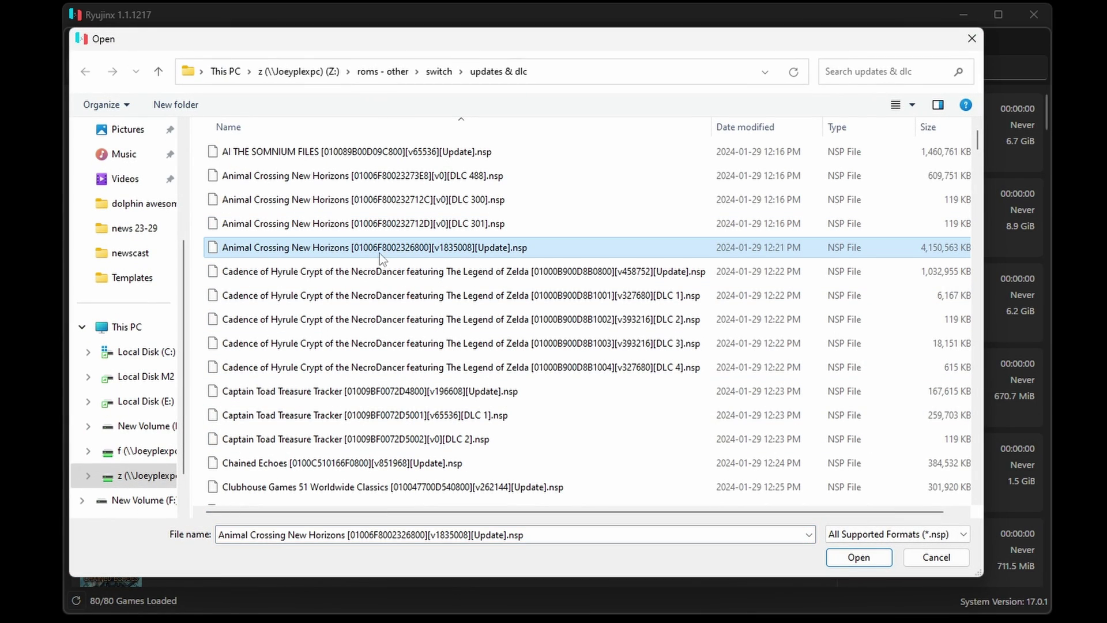
double_click(344, 251)
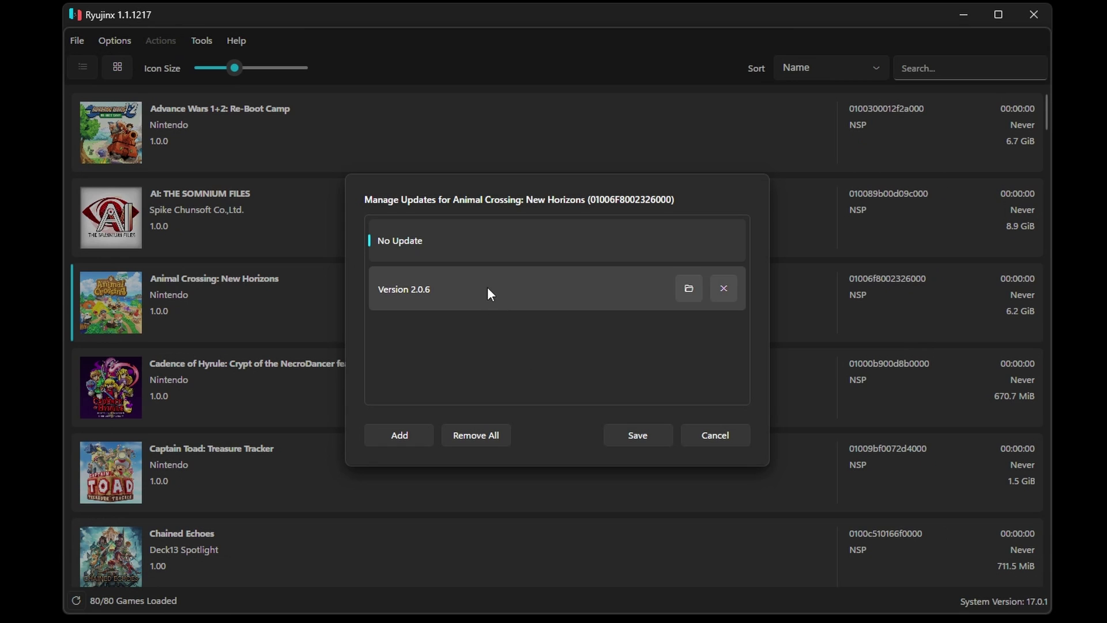
left_click(558, 288)
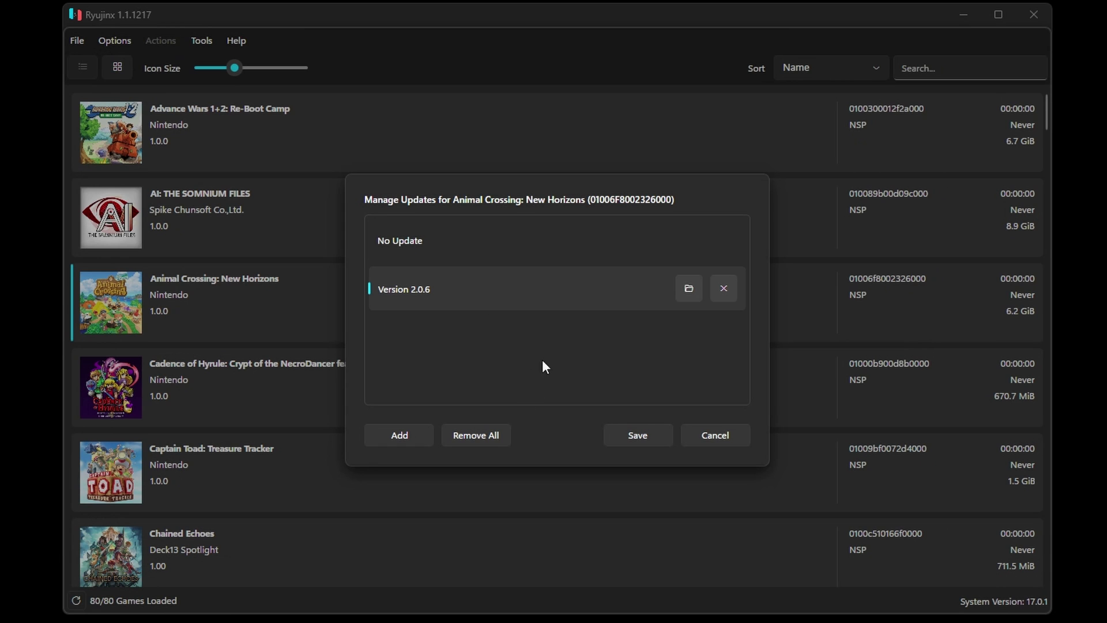
left_click(635, 436)
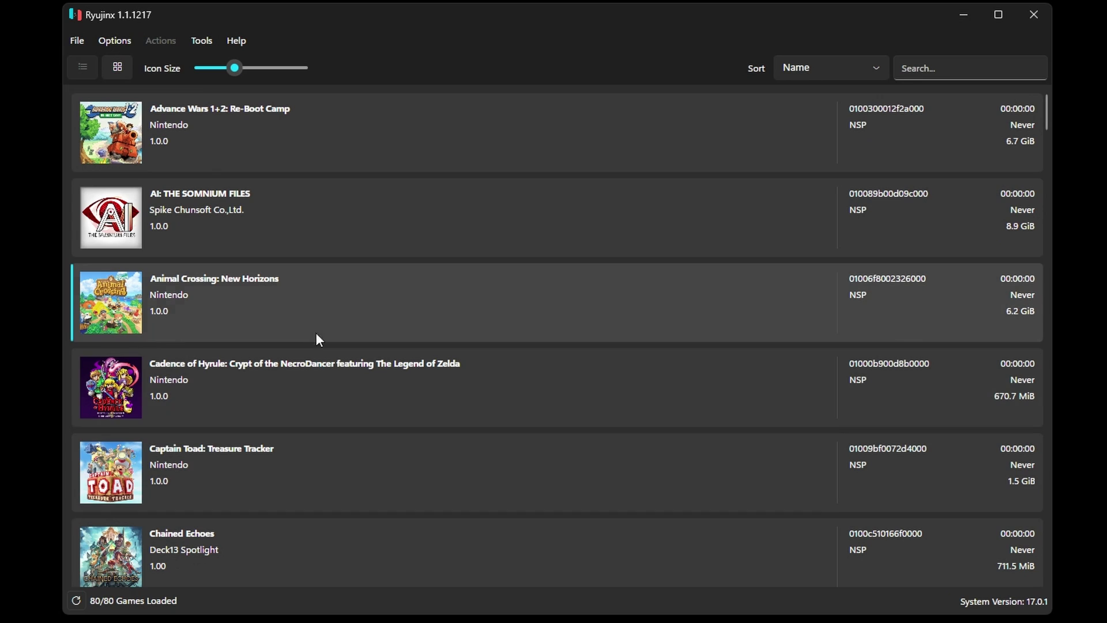
Add the three Animal Crossing DLC files (DLC 488, 300, 301), enable them, and save.
right_click(227, 302)
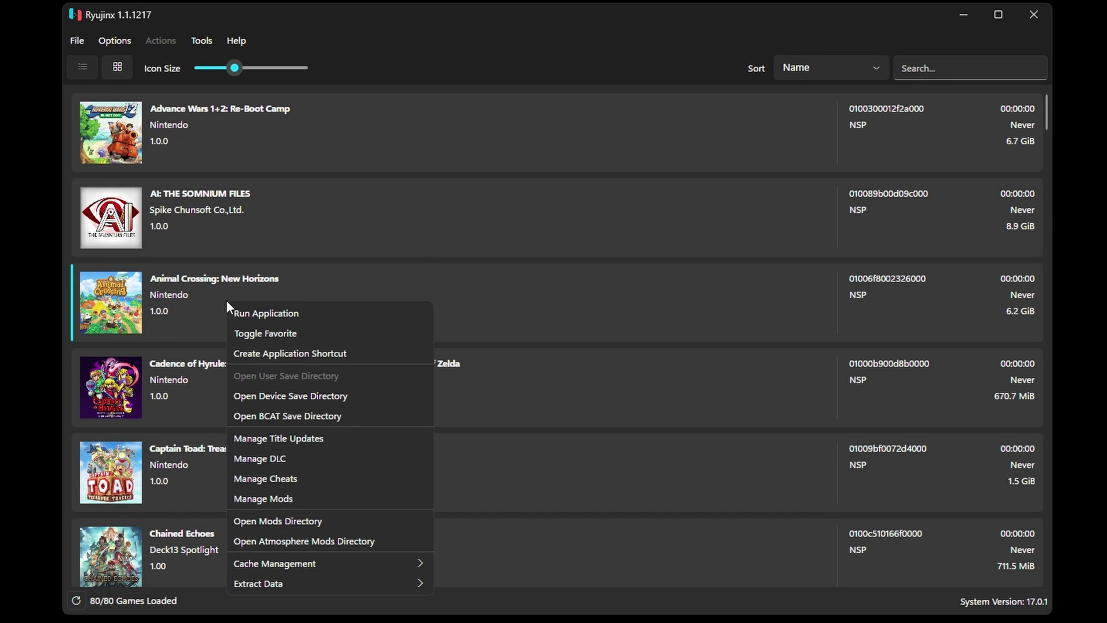
left_click(292, 456)
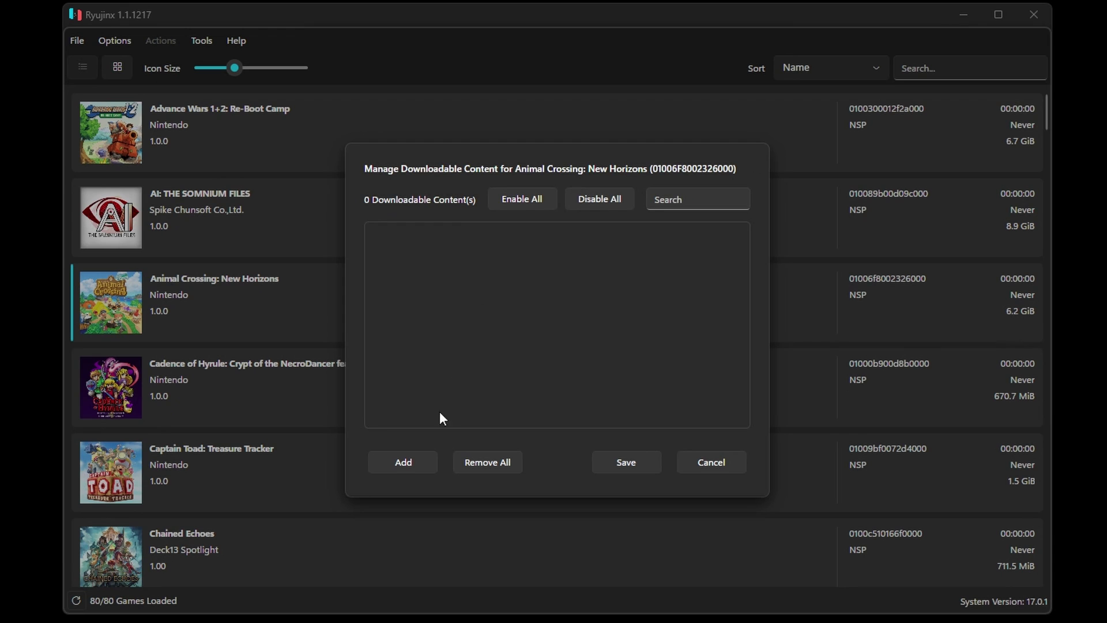
left_click(403, 462)
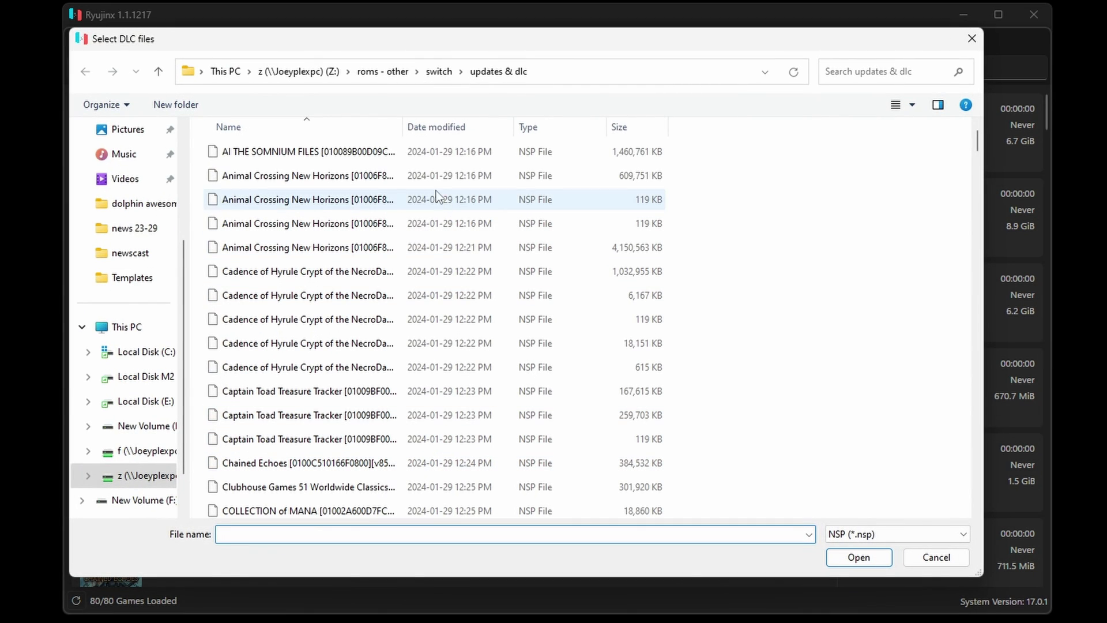
double_click(402, 127)
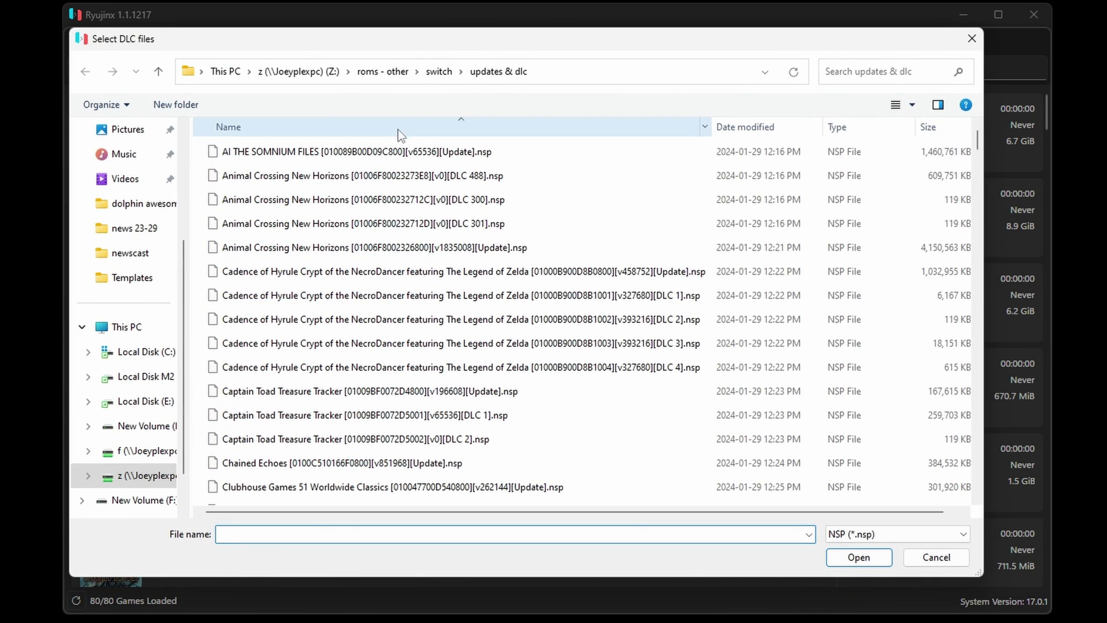
left_click(399, 181)
left_click(450, 224, "shift")
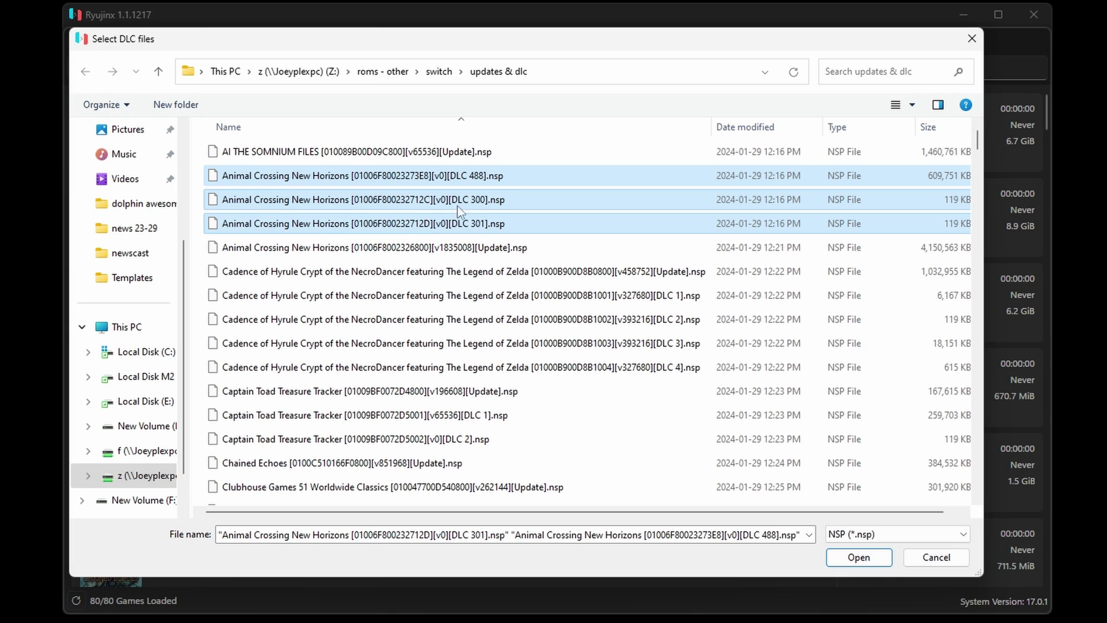
left_click(859, 558)
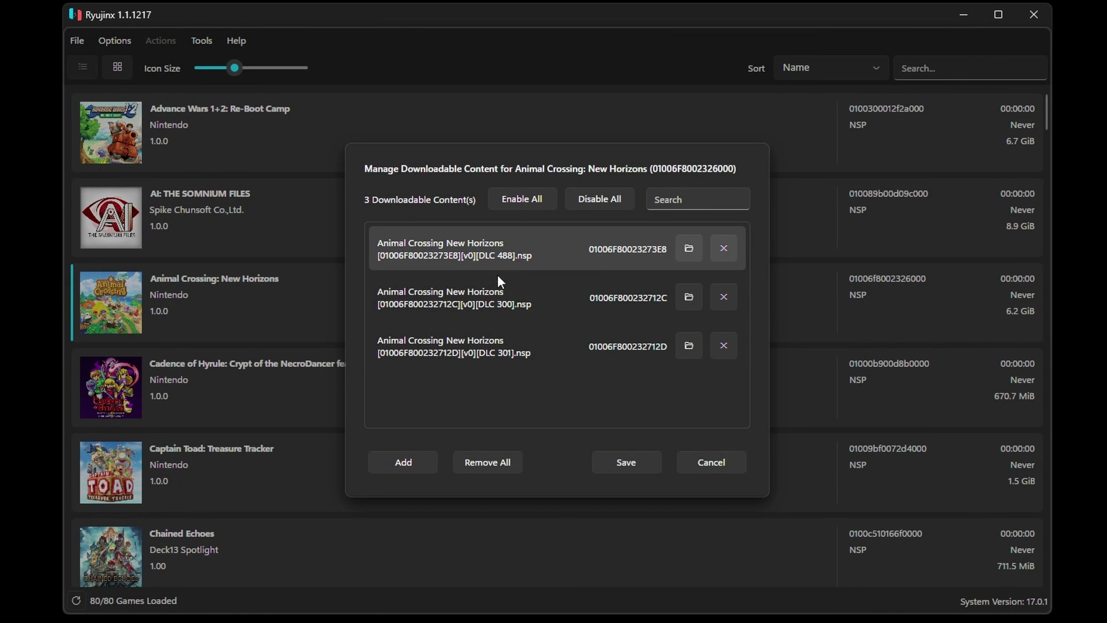
left_click(506, 200)
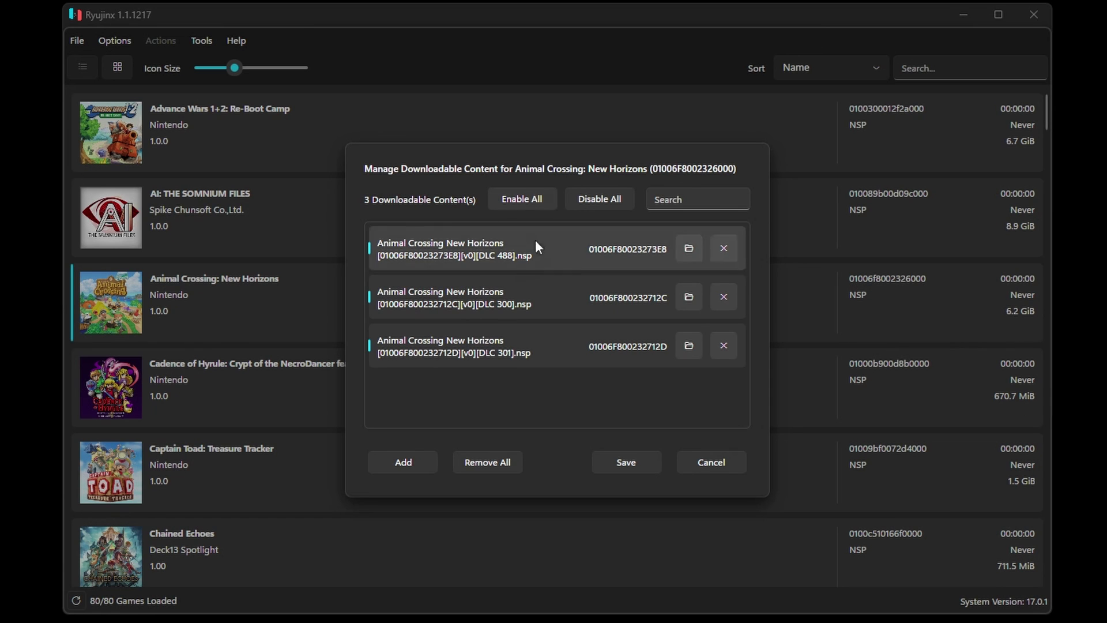
left_click(635, 461)
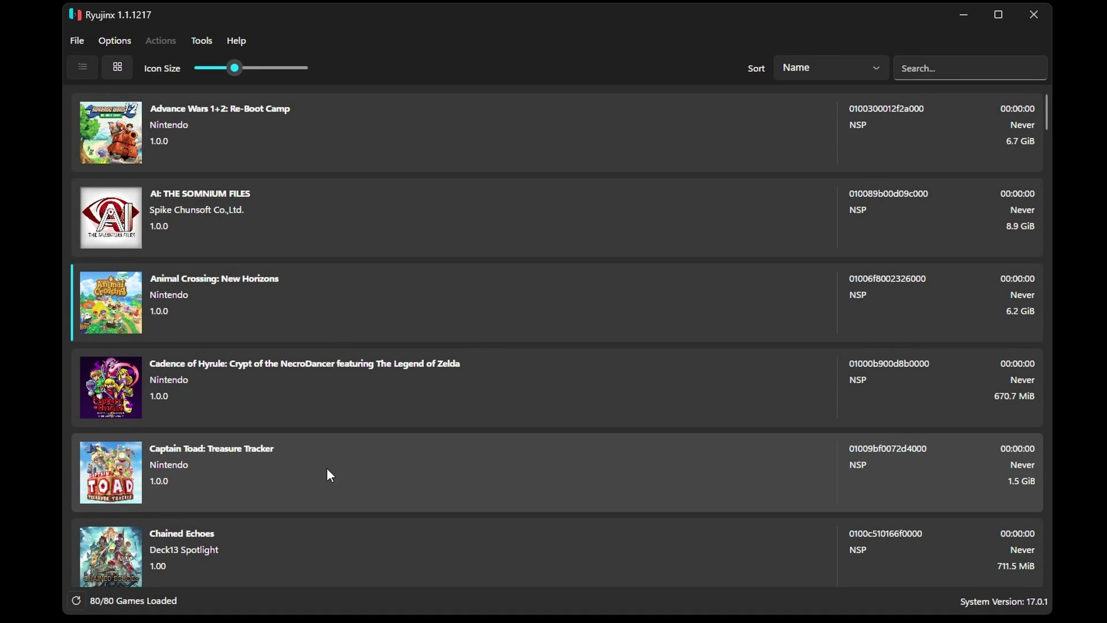
left_click_drag(1046, 113, 1046, 162)
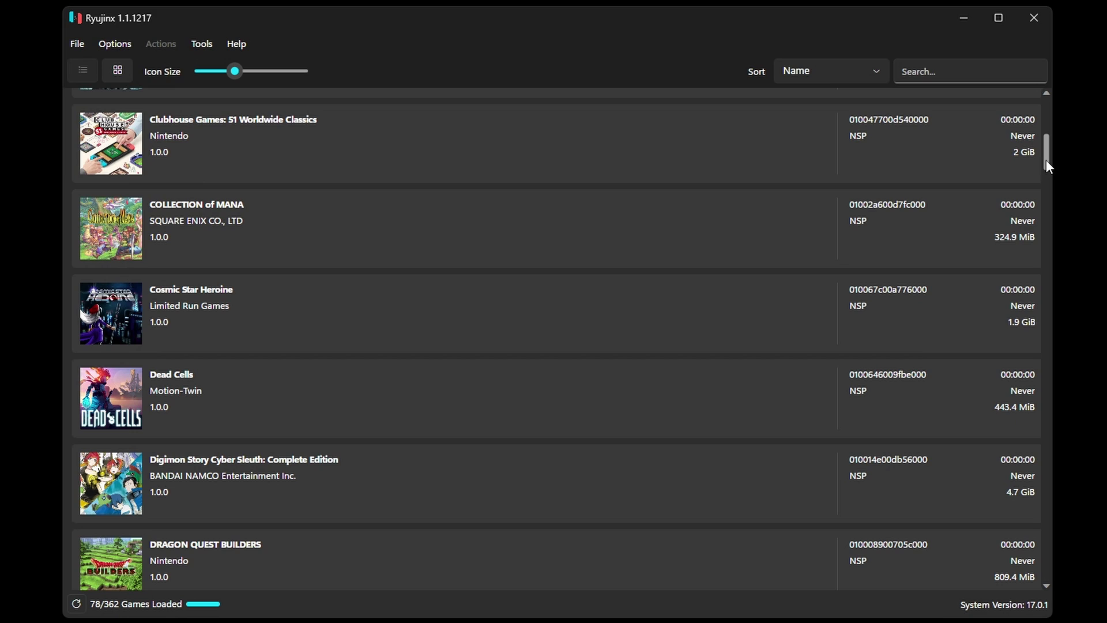
In Input settings, set Player 1 to Xbox One S Controller (0) emulated as a Pro Controller.
left_click(115, 44)
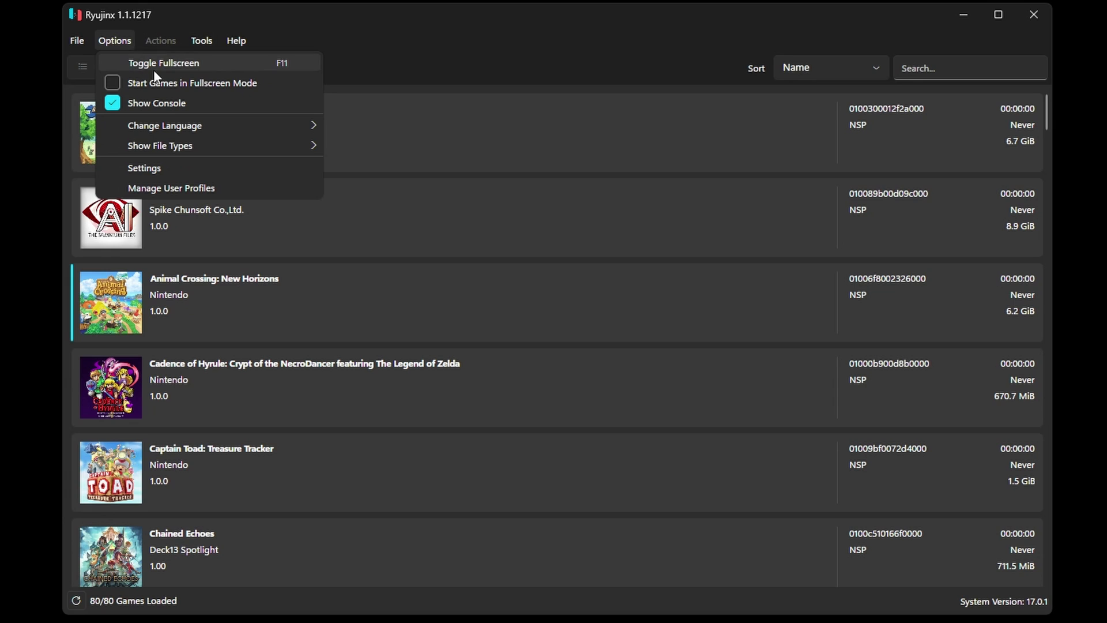
left_click(168, 168)
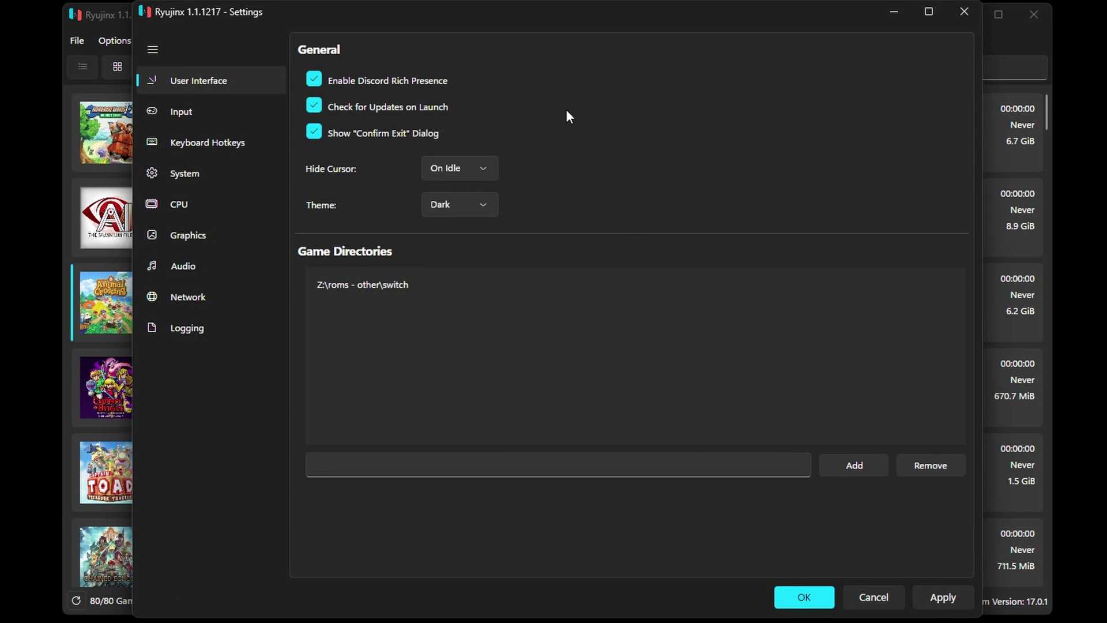
left_click(194, 109)
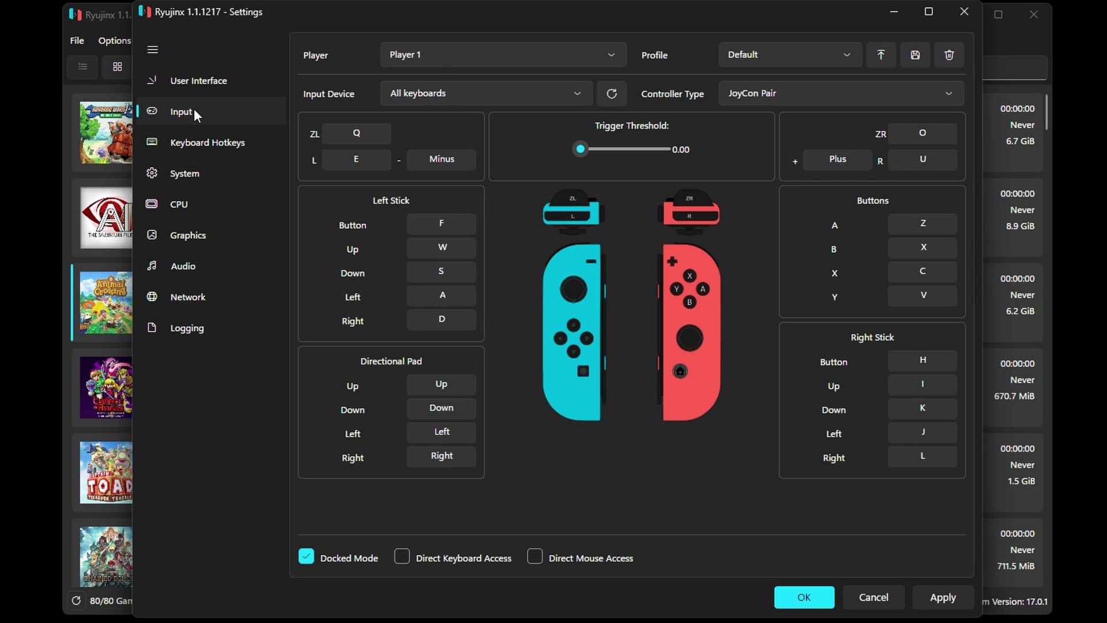
left_click(441, 55)
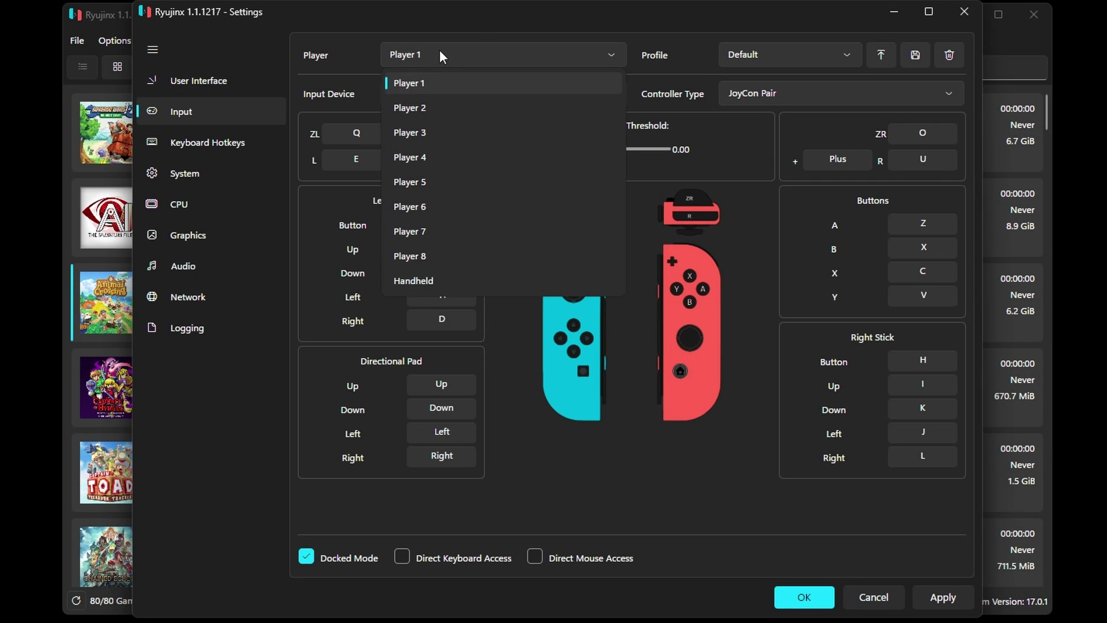
left_click(440, 52)
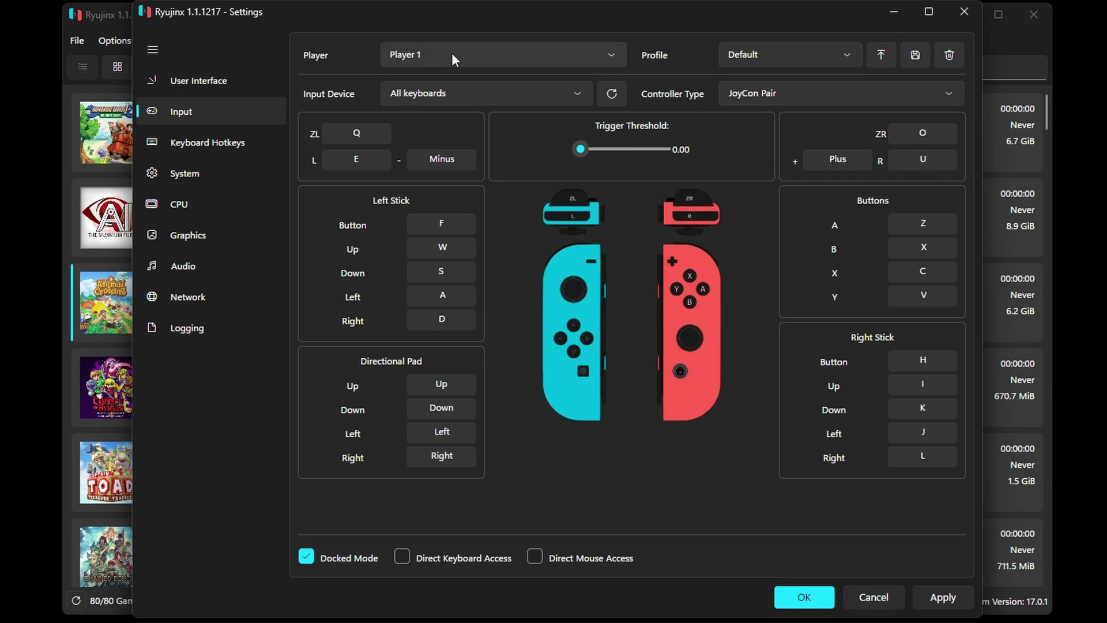
left_click(437, 93)
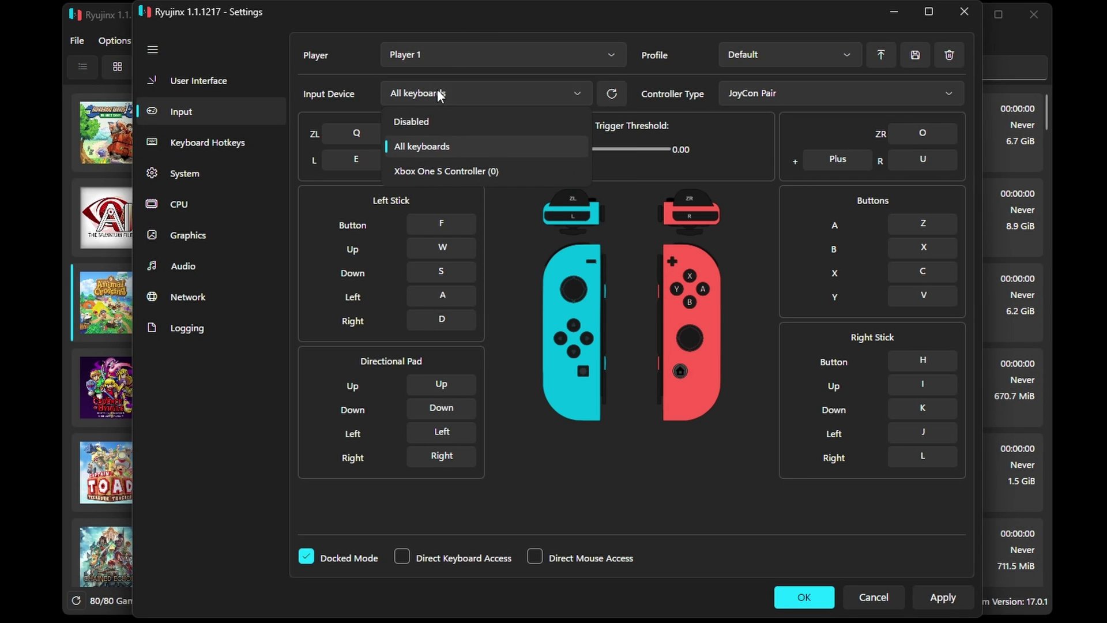
left_click(451, 171)
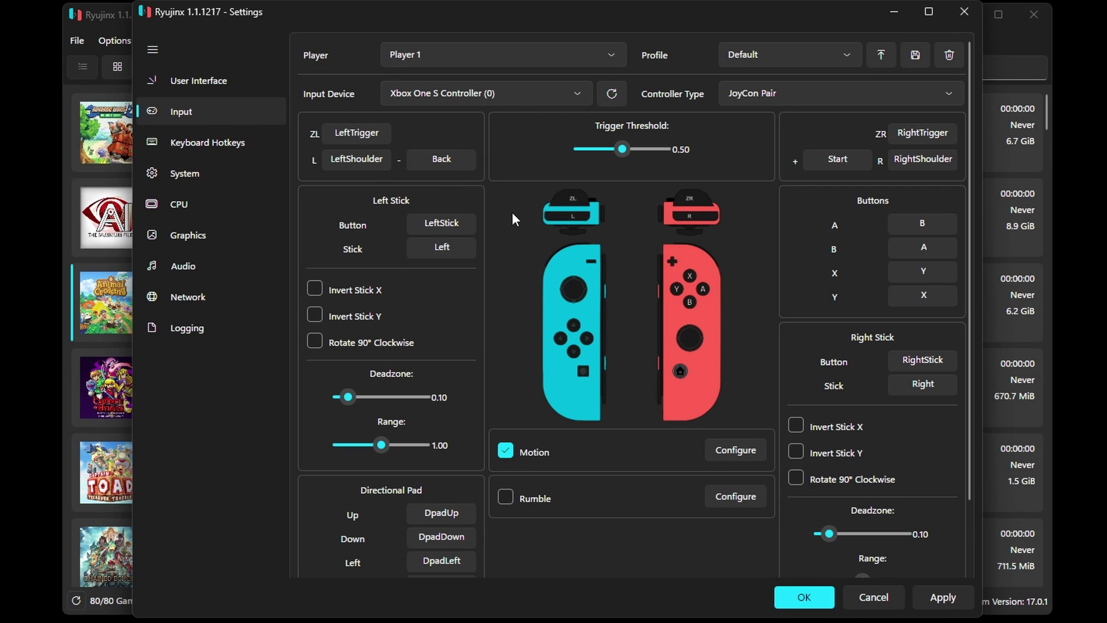
left_click(797, 91)
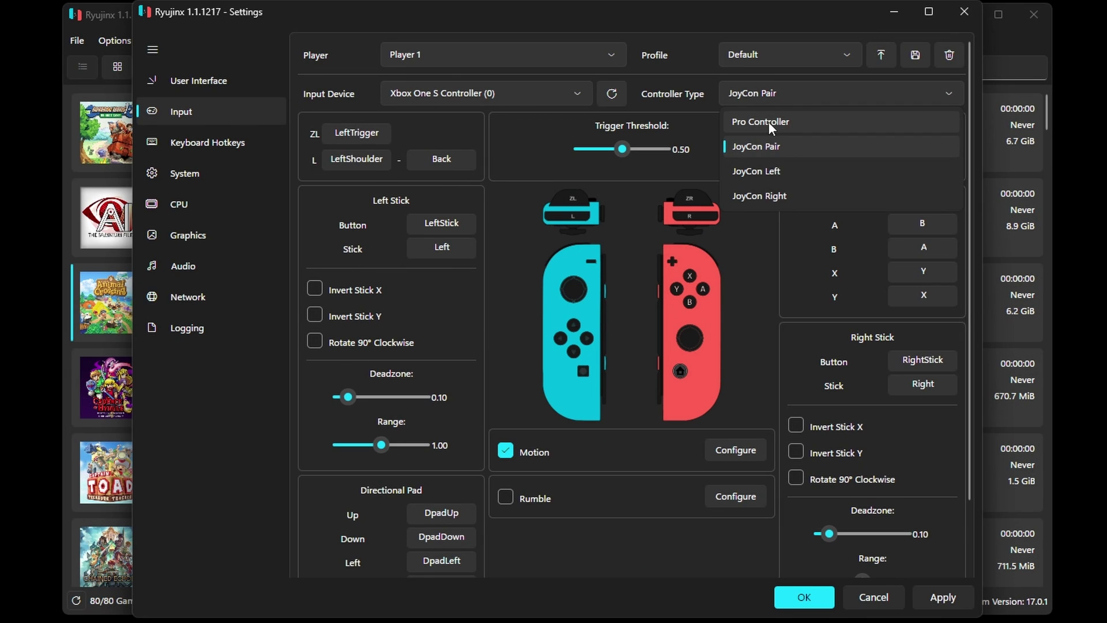
left_click(768, 122)
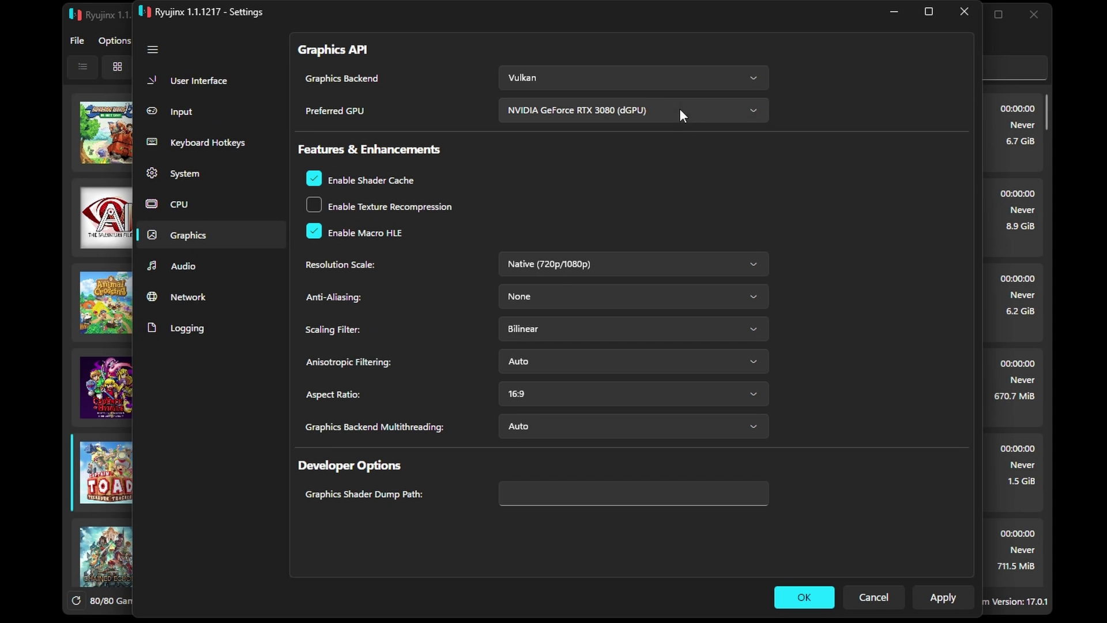
Keep Vulkan as the graphics backend and the NVIDIA GeForce RTX 3080 as preferred GPU, then close Settings.
left_click(547, 76)
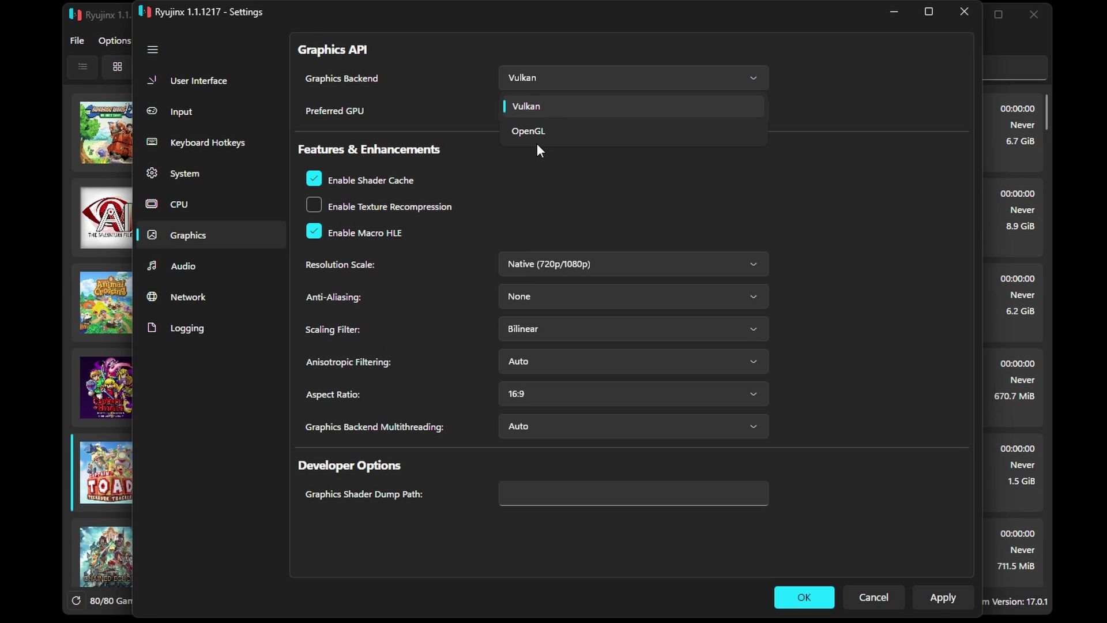
left_click(542, 77)
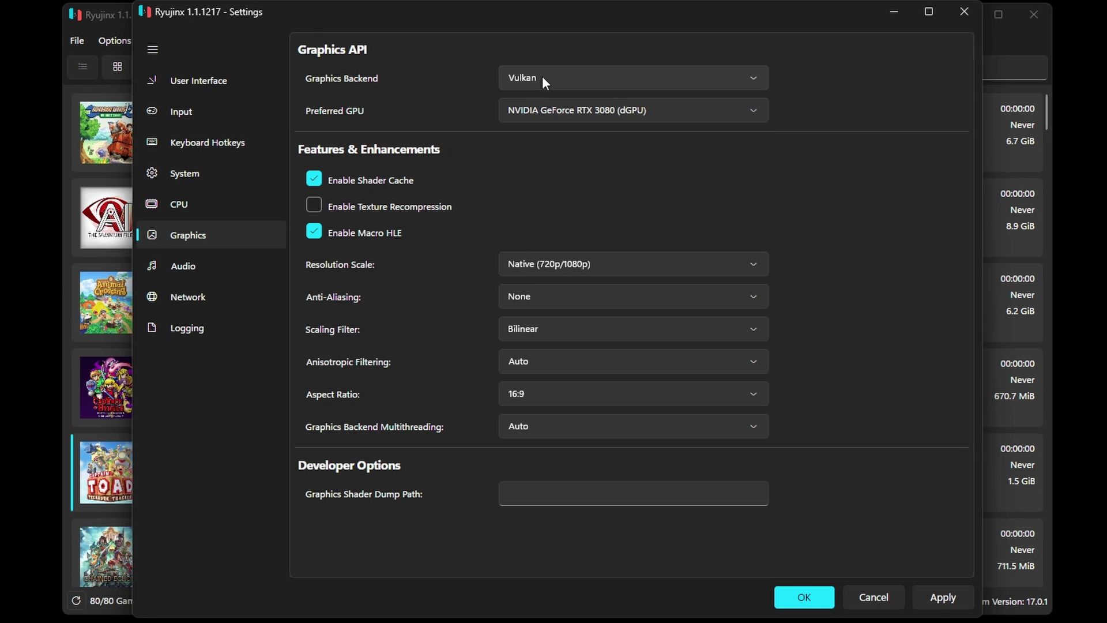
left_click(563, 114)
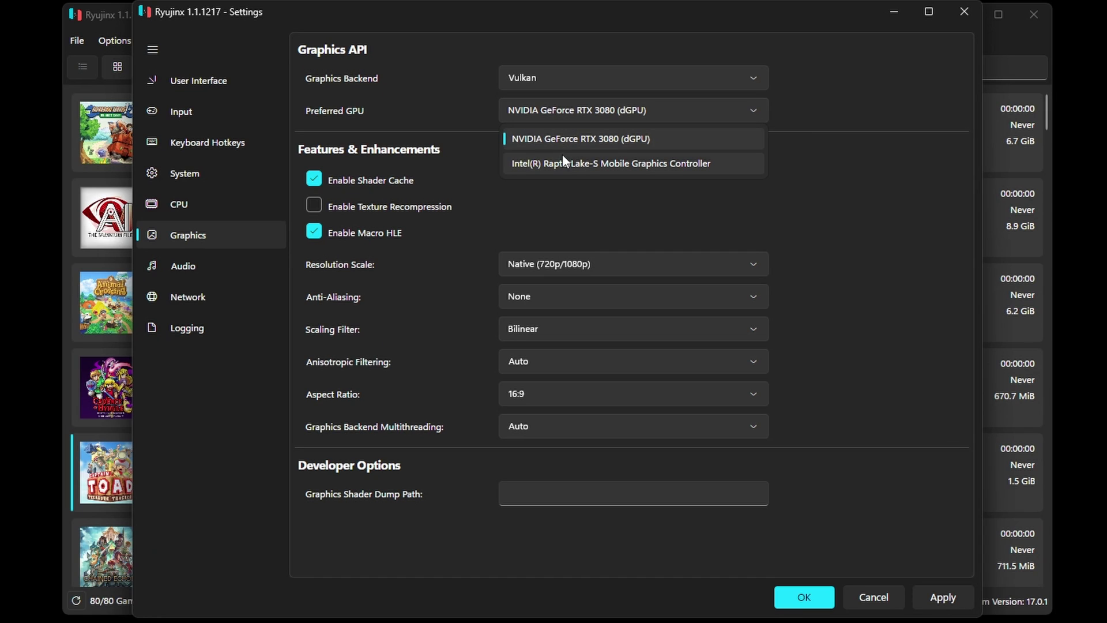
left_click(560, 112)
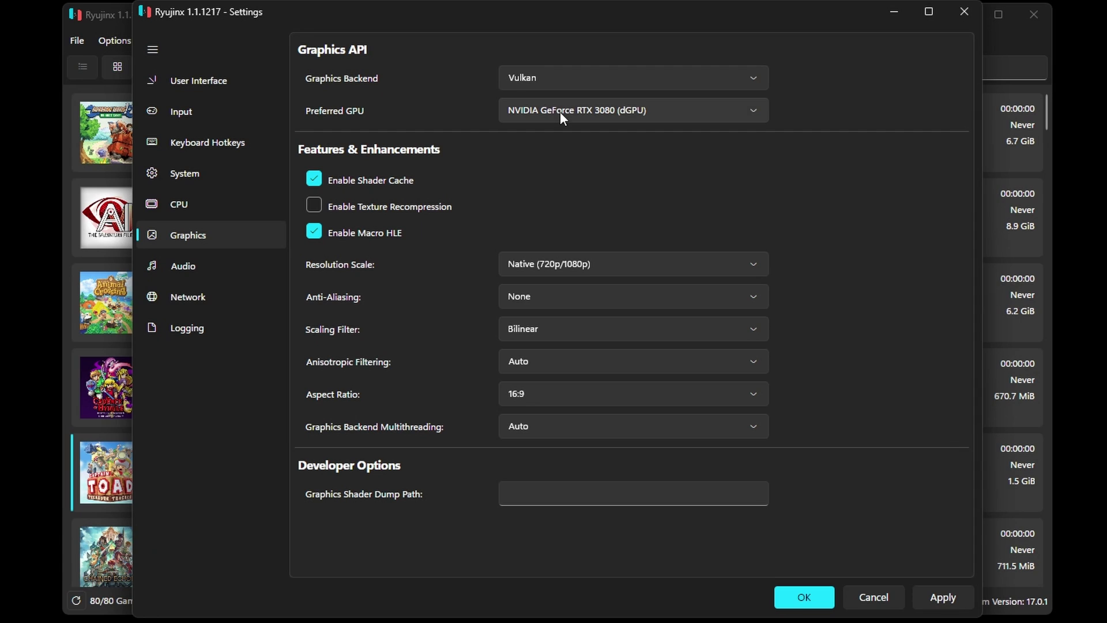
mouse_move(535, 268)
key("Escape")
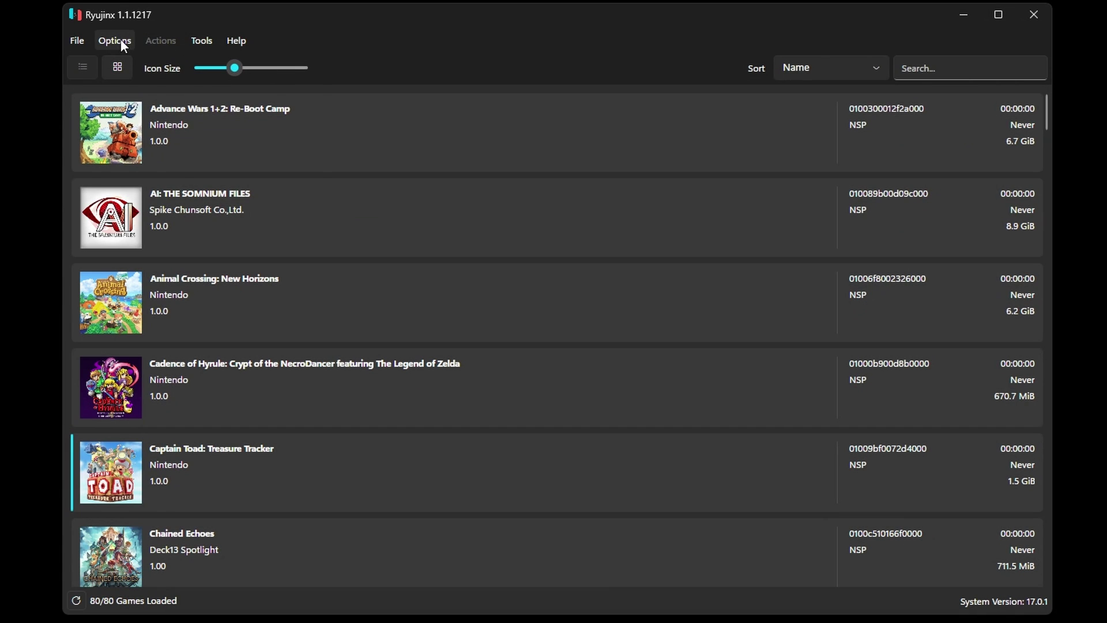
Open the Options menu.
left_click(115, 41)
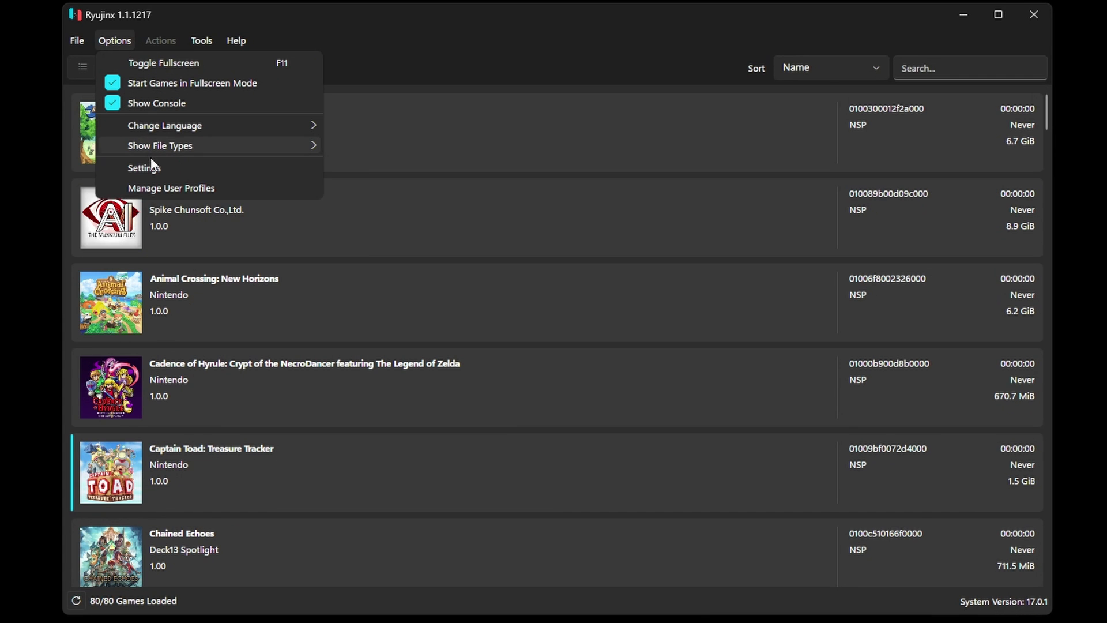
Show the Handheld player's Input settings, with its device Disabled and Docked Mode enabled.
left_click(219, 169)
left_click(195, 111)
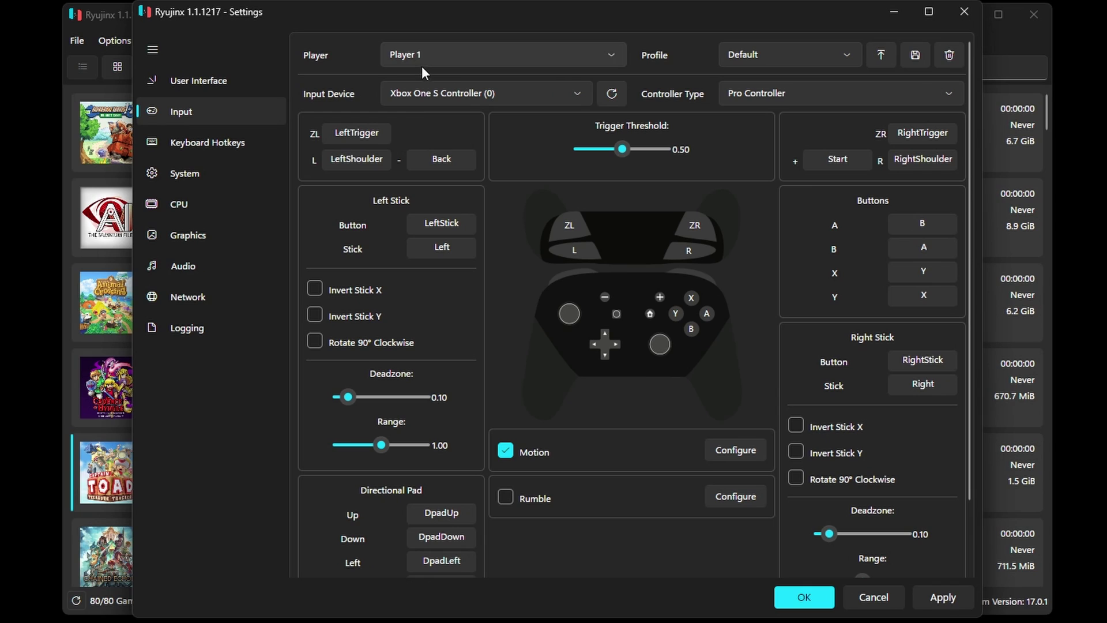
left_click(443, 61)
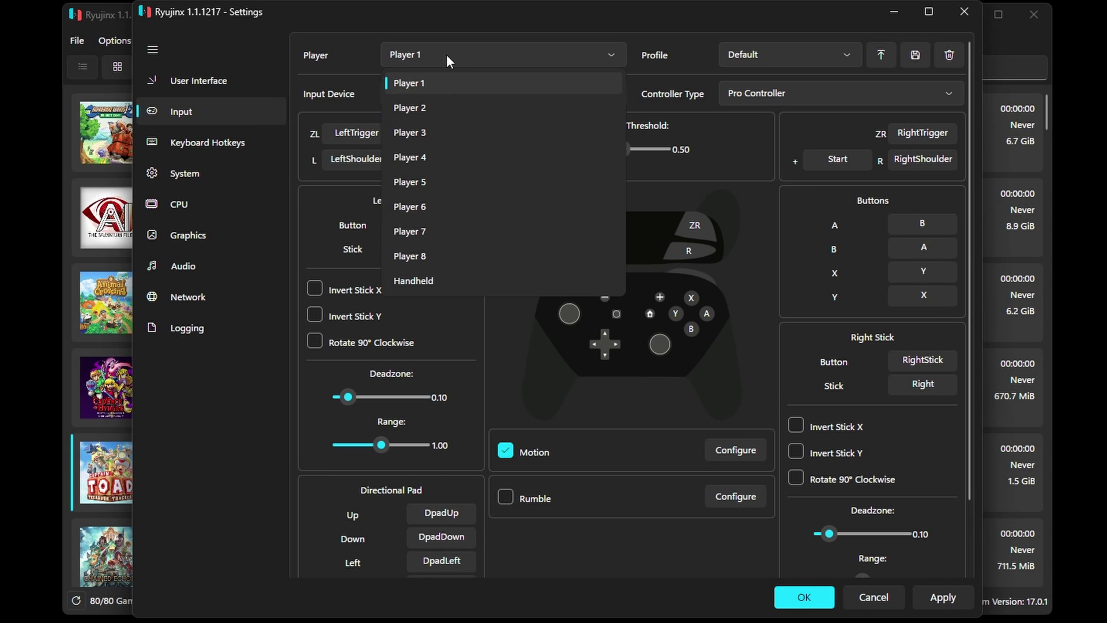
left_click(427, 280)
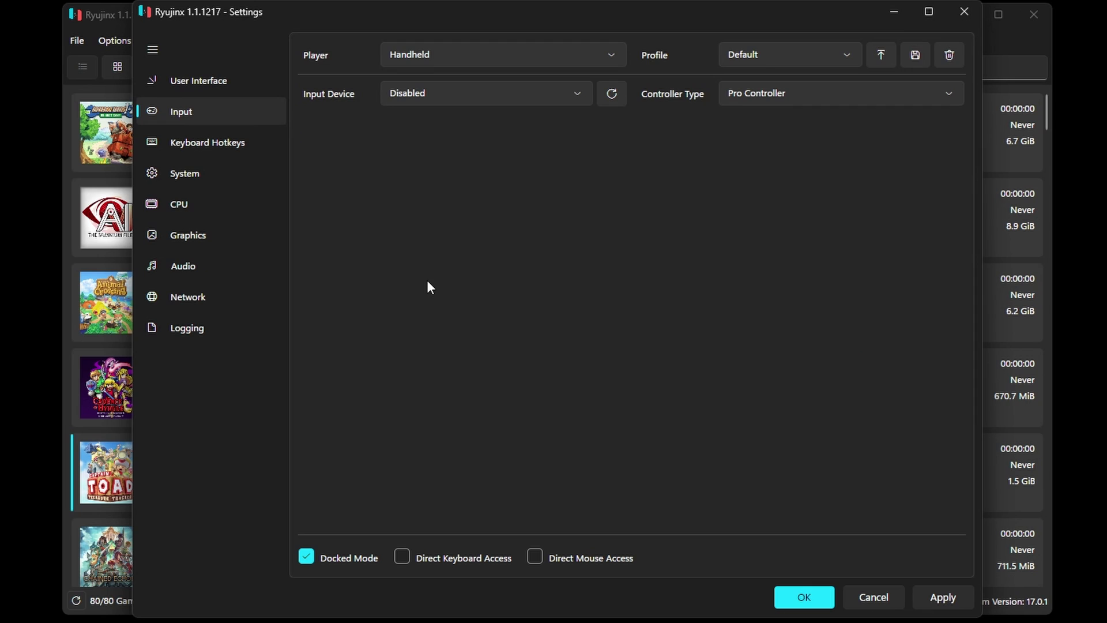
mouse_move(312, 554)
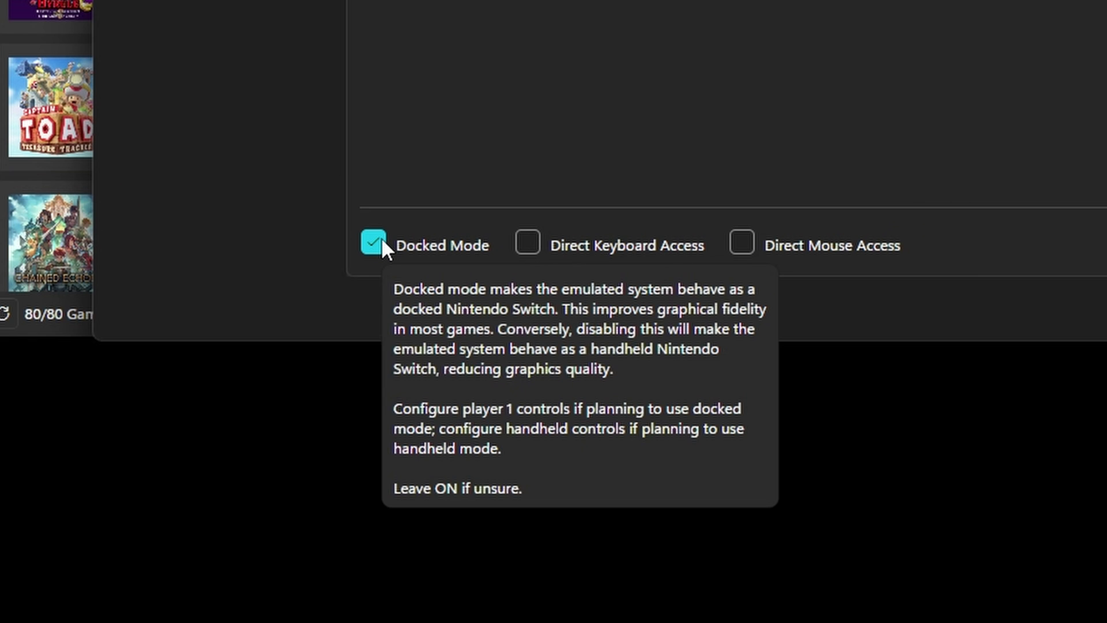